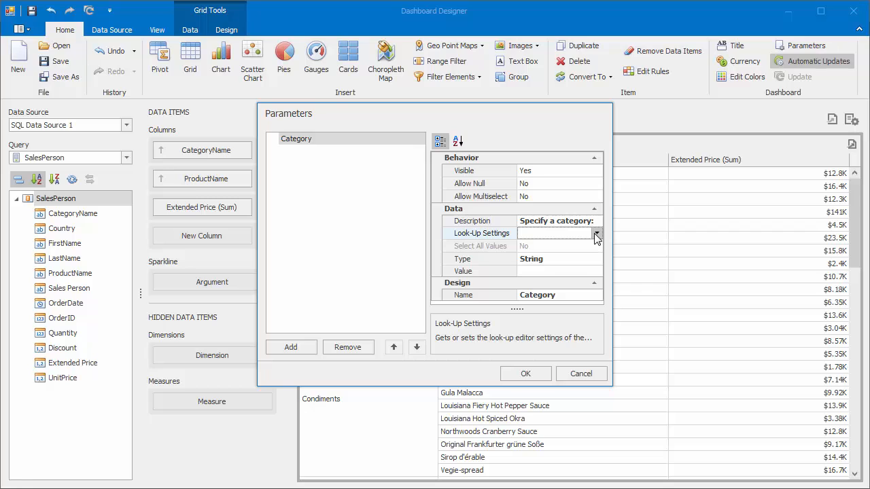
# Step: Keep the Category parameter's type as String, set its default value to Beverages, and save the parameter
pyautogui.click(597, 260)
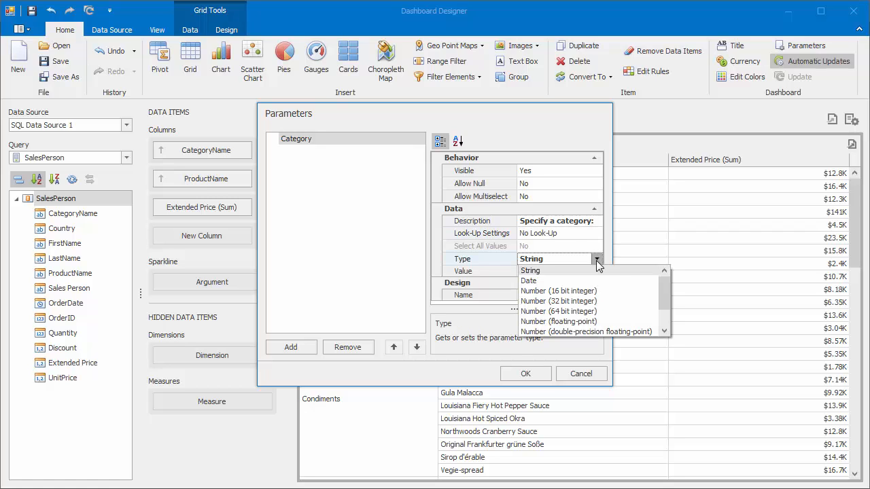
pyautogui.click(596, 260)
pyautogui.click(588, 271)
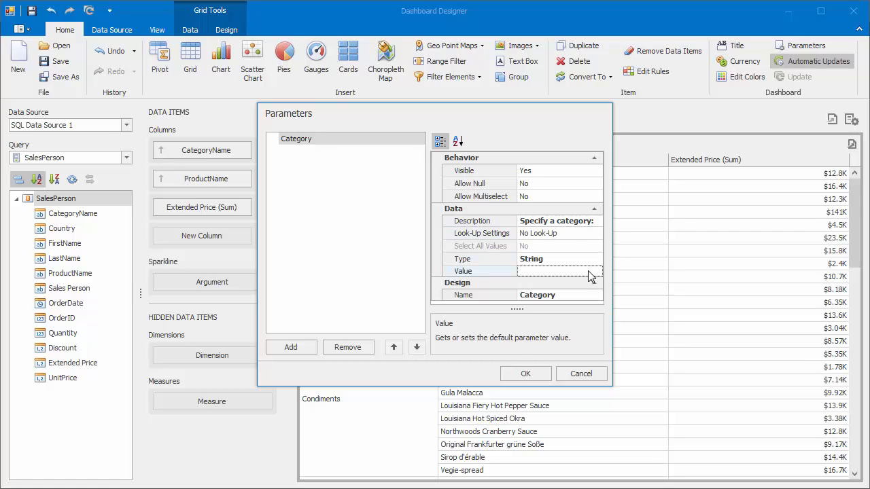
pyautogui.write('Beverages')
pyautogui.click(542, 377)
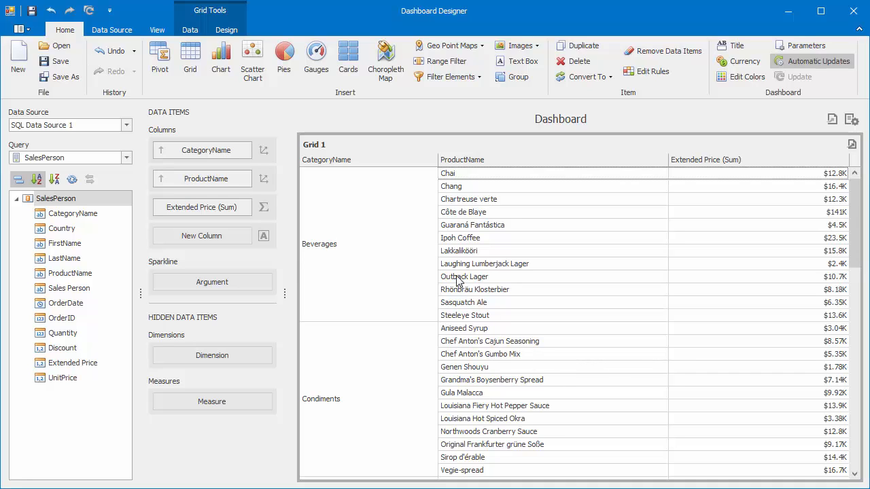
# Step: Filter the grid with the condition that CategoryName equals the Category parameter
pyautogui.rightClick(444, 253)
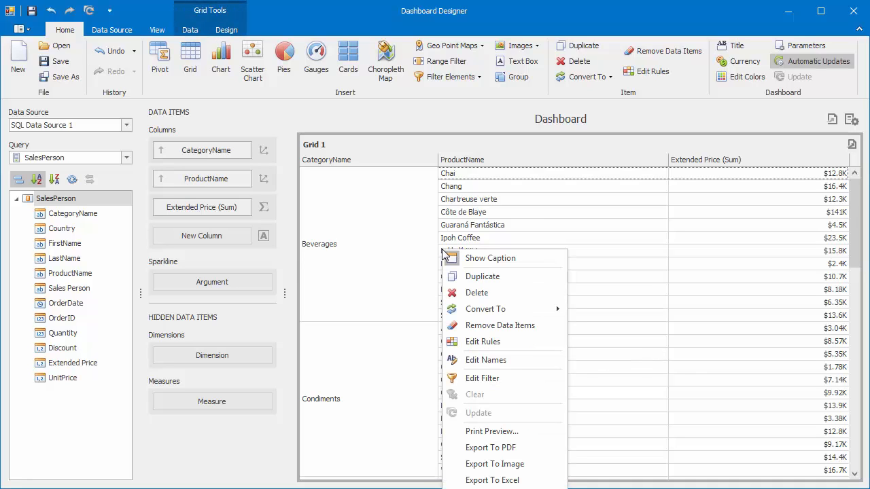
pyautogui.click(515, 378)
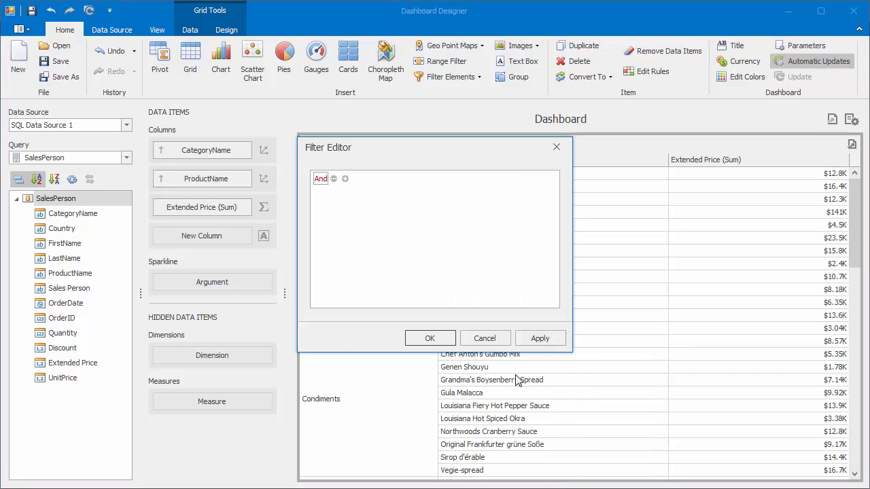
pyautogui.click(345, 179)
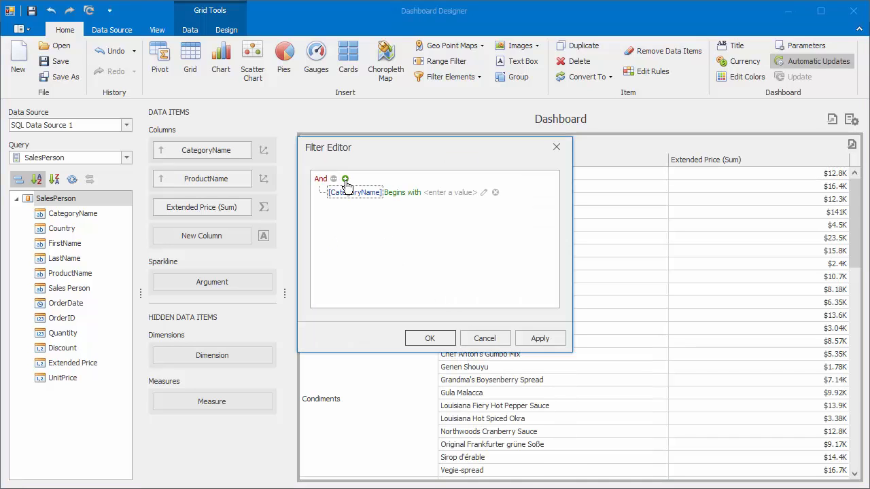
pyautogui.click(398, 194)
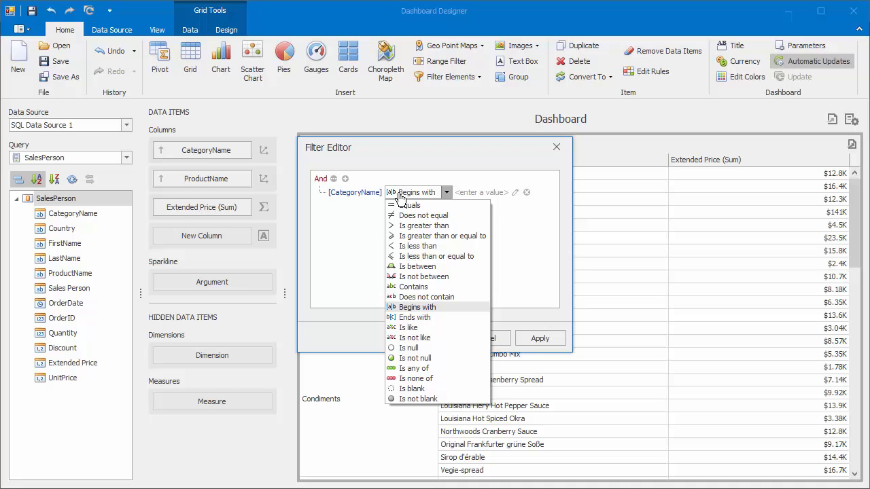
pyautogui.click(447, 207)
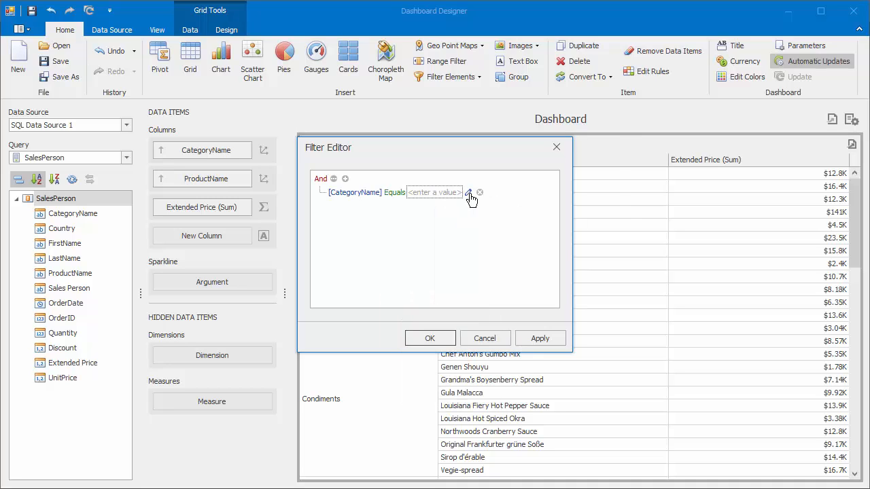
pyautogui.click(468, 193)
pyautogui.click(468, 193)
pyautogui.click(441, 338)
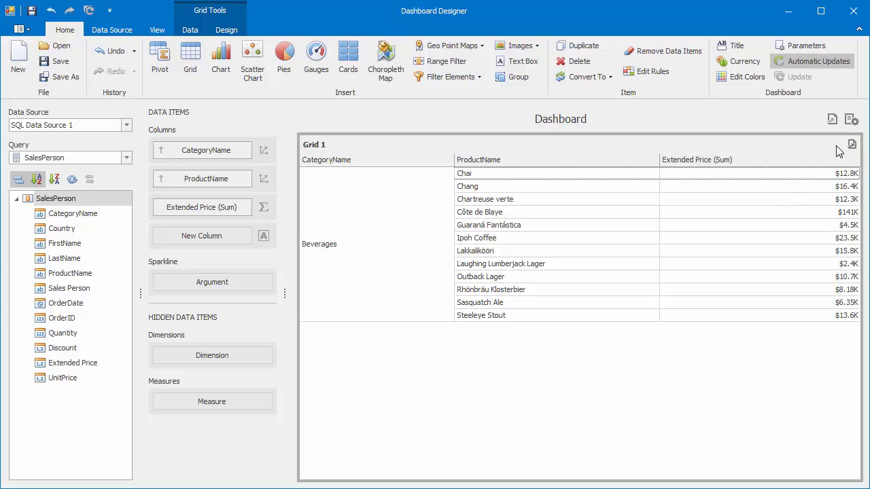
# Step: Submit Condiments as the dashboard's category parameter value
pyautogui.click(849, 121)
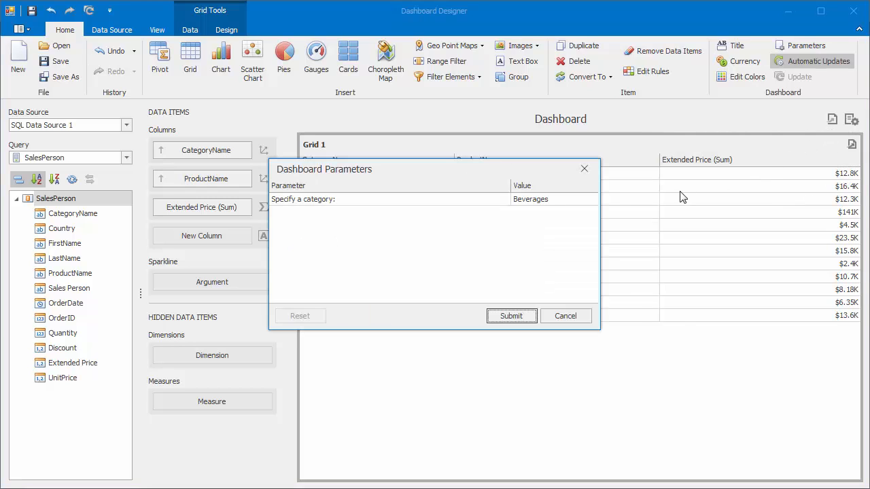
pyautogui.click(557, 201)
pyautogui.moveTo(562, 201); pyautogui.dragTo(476, 212)
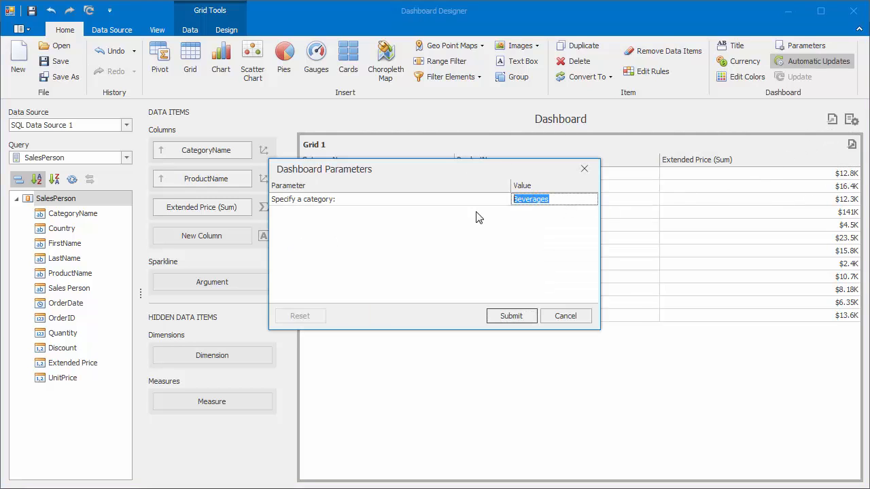
pyautogui.write('Condiments')
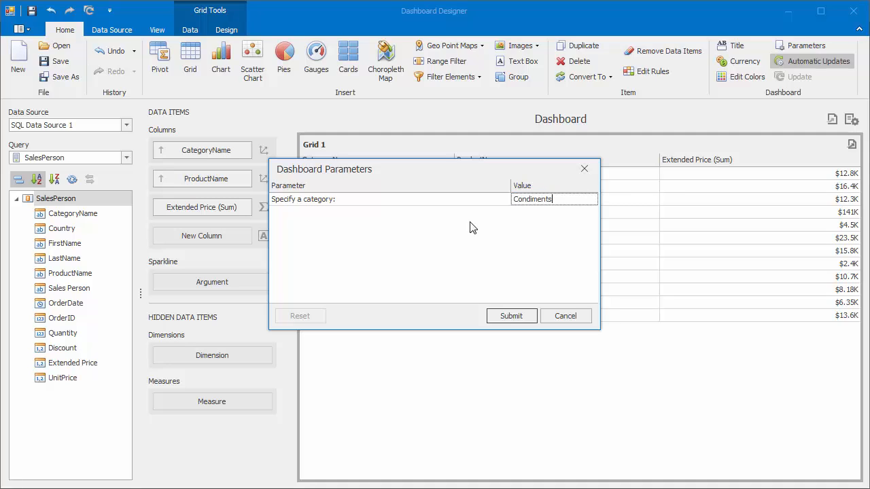
pyautogui.click(499, 317)
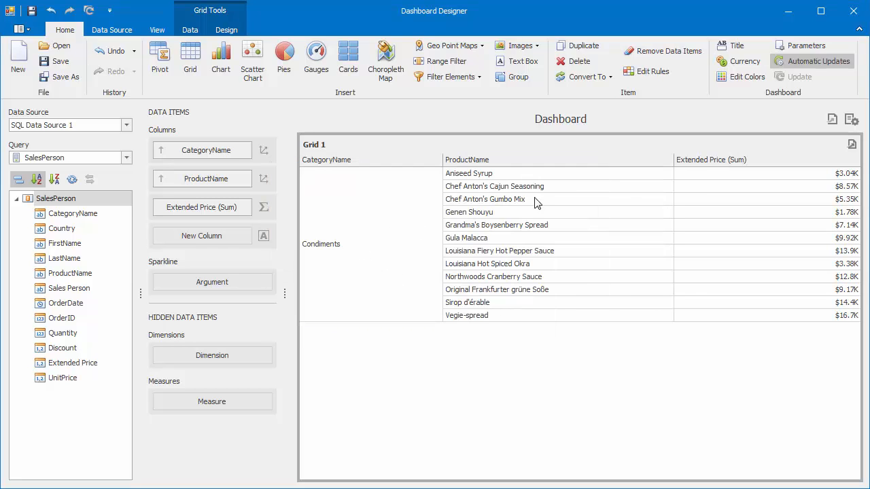
# Step: Change the Category parameter's look-up settings to Static List with the values Beverages, Condiments and Confections
pyautogui.click(795, 49)
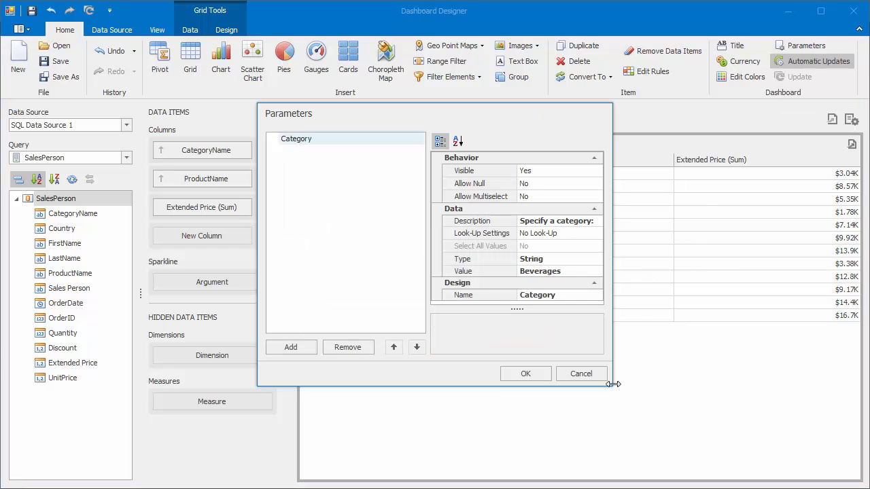
pyautogui.moveTo(612, 385); pyautogui.dragTo(689, 441)
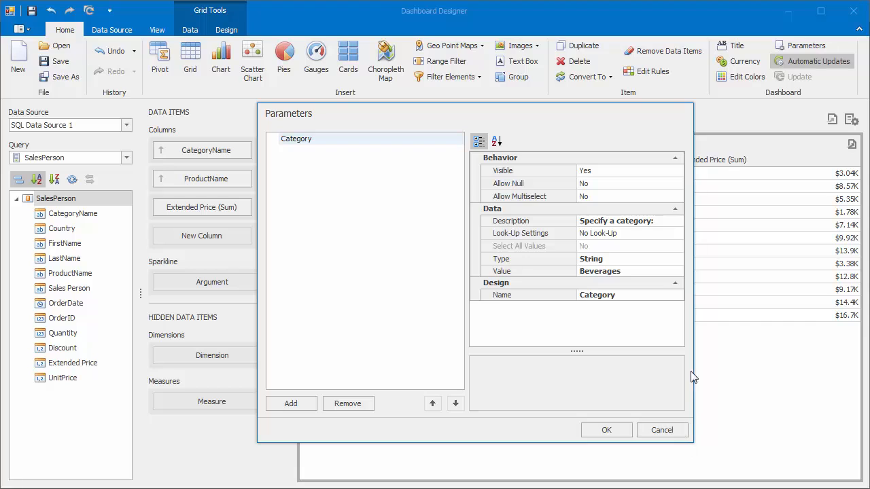
pyautogui.click(675, 233)
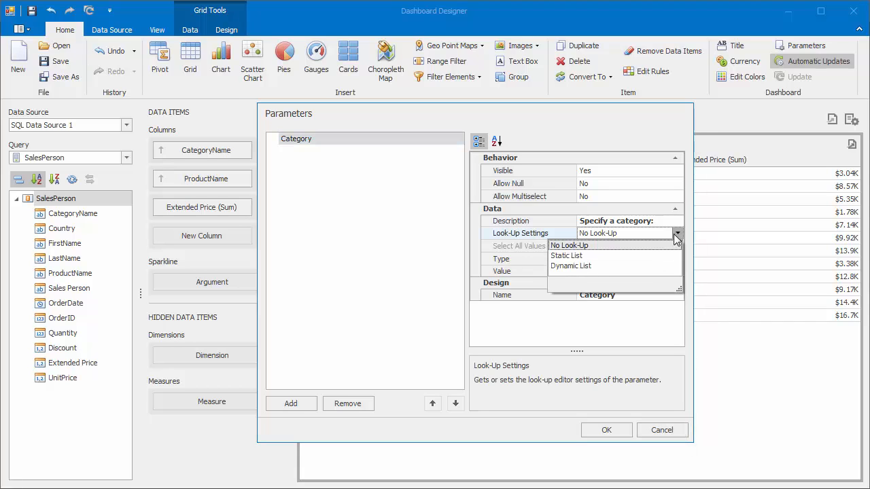
pyautogui.click(657, 256)
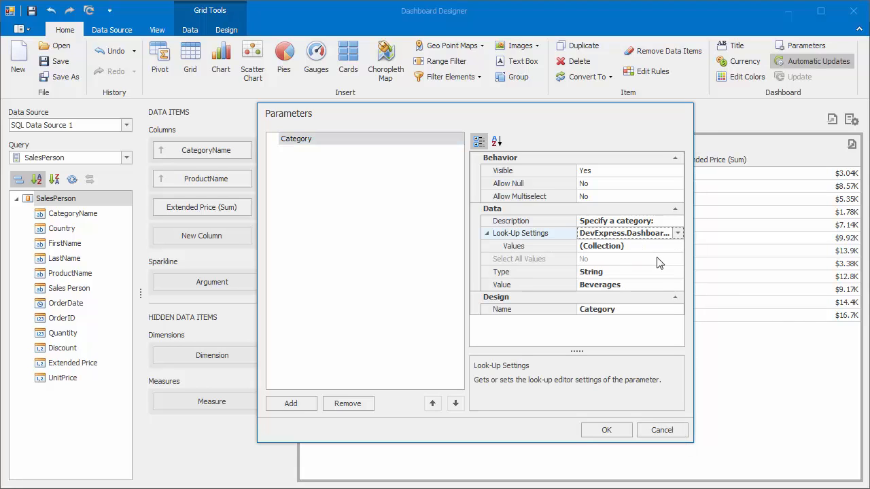
pyautogui.click(678, 245)
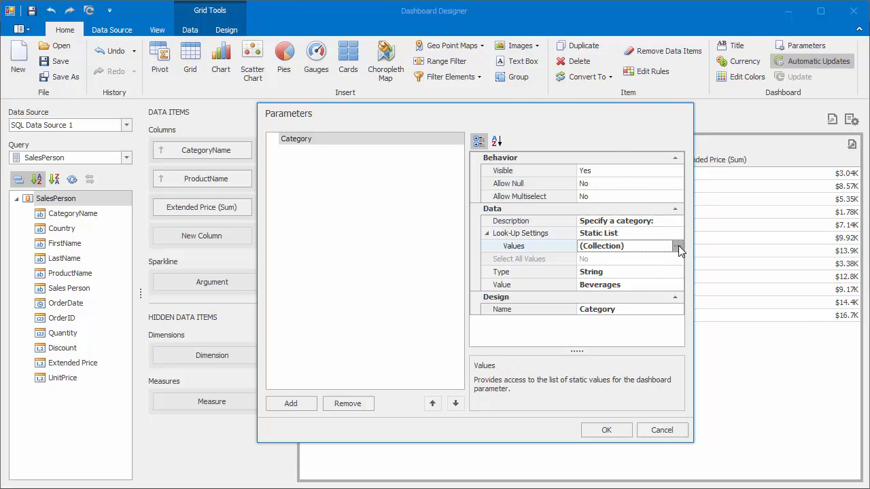
pyautogui.click(678, 245)
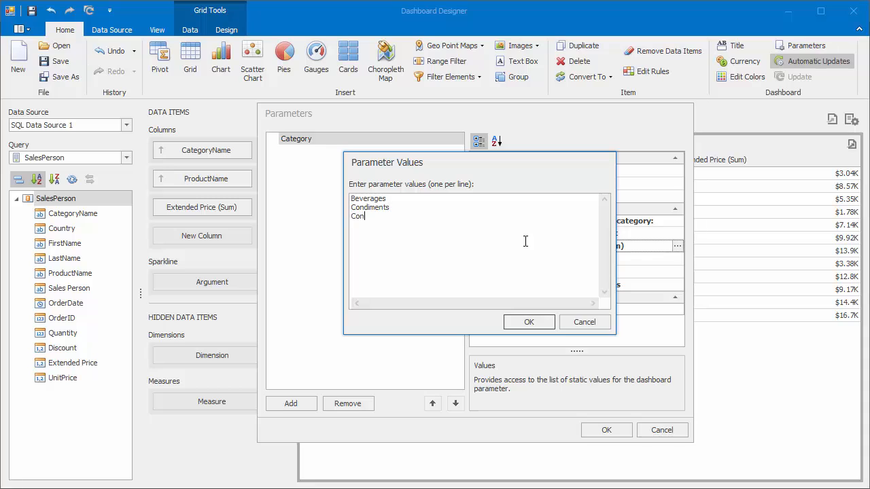
pyautogui.click(541, 321)
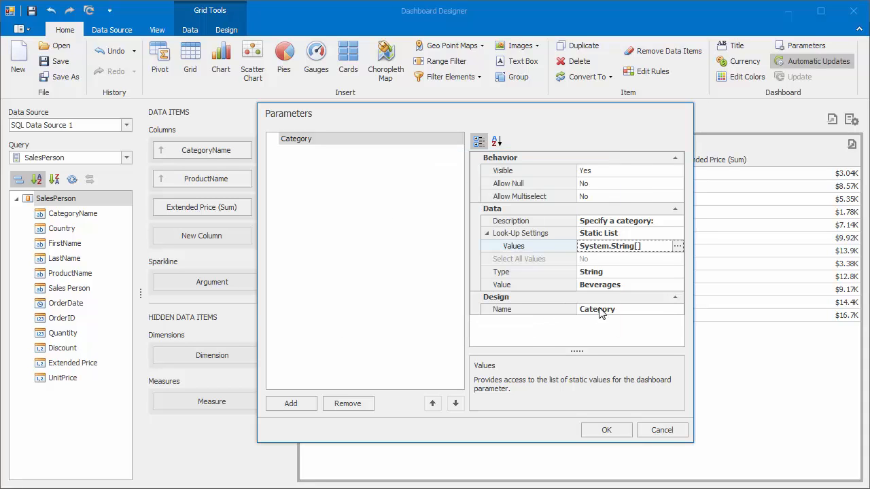
# Step: Set the Category parameter's default value to Condiments and save the parameter settings
pyautogui.click(677, 272)
pyautogui.click(677, 273)
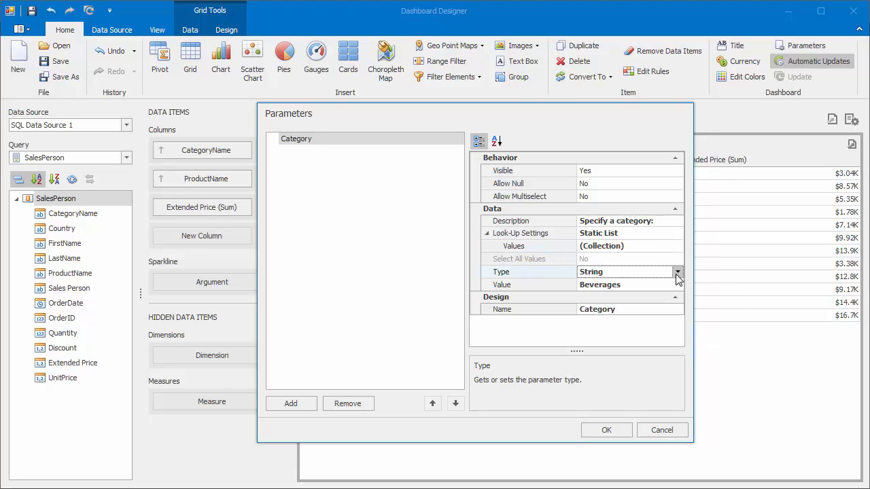
pyautogui.click(677, 285)
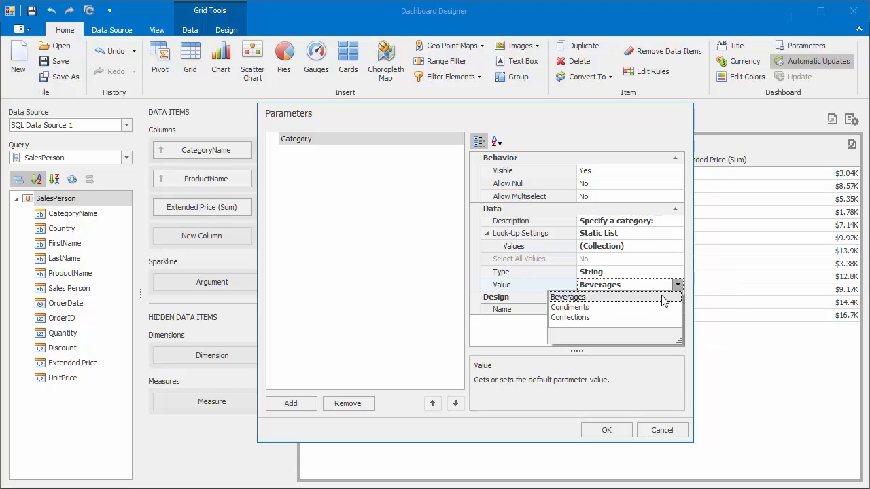
pyautogui.click(639, 308)
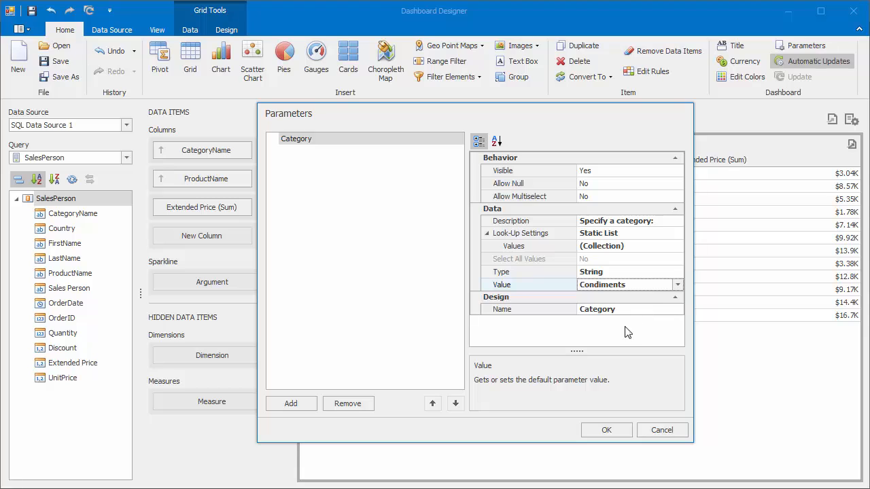
pyautogui.click(607, 430)
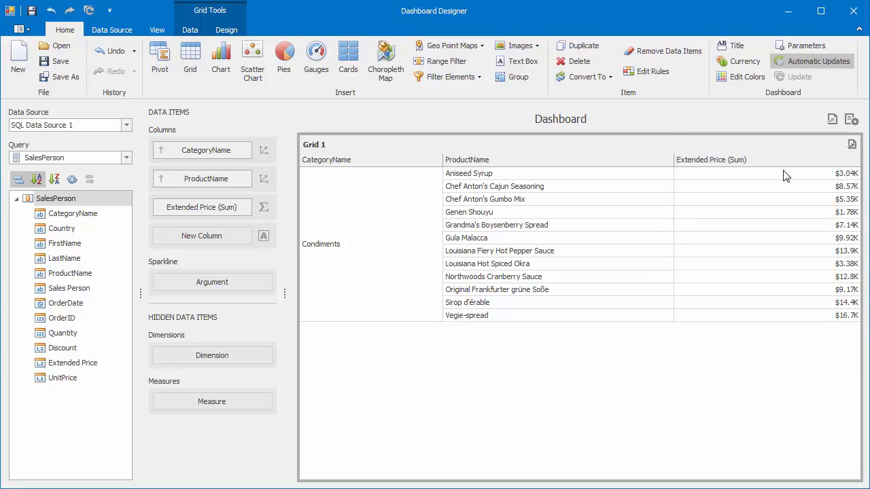
# Step: Choose Confections as the dashboard's category parameter value and submit it
pyautogui.click(849, 123)
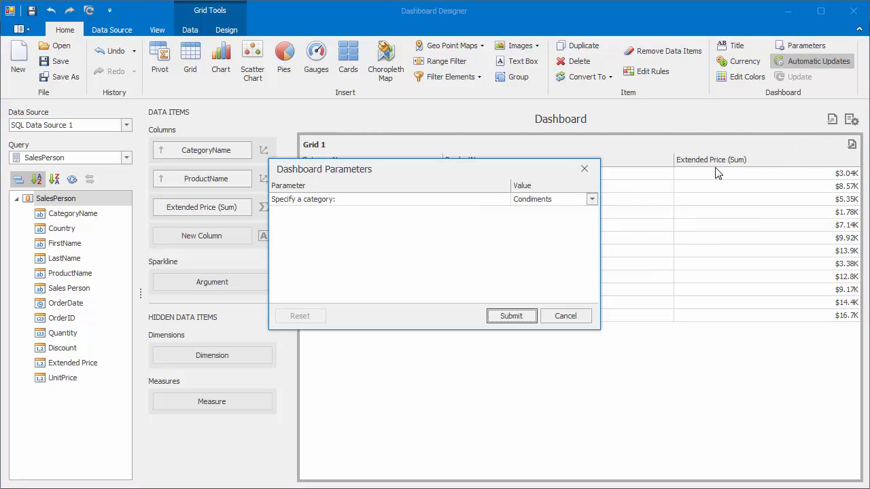
pyautogui.click(591, 199)
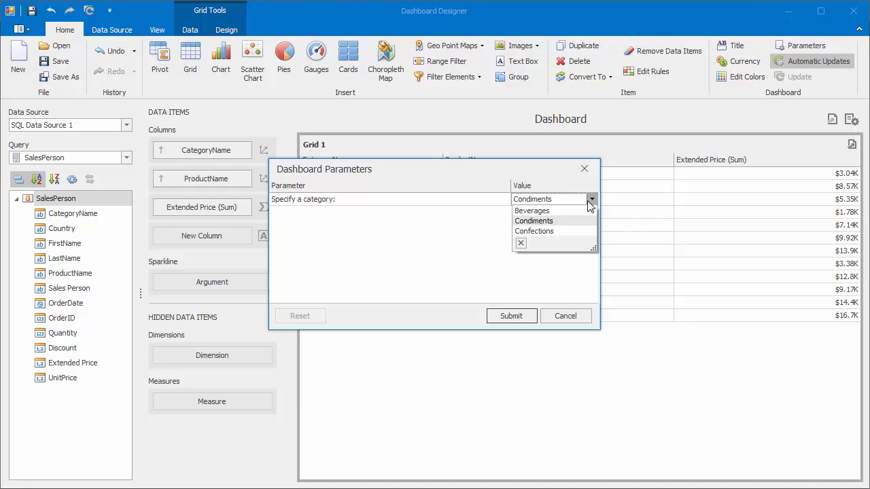
pyautogui.click(568, 231)
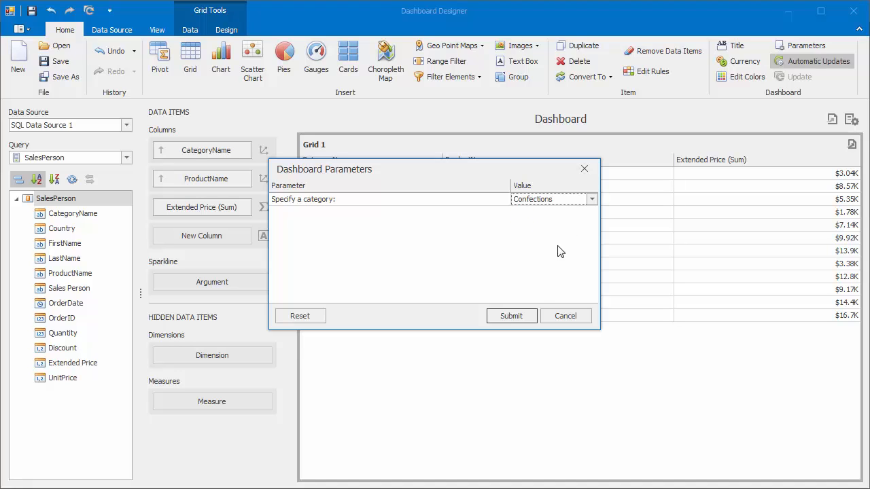
pyautogui.click(529, 317)
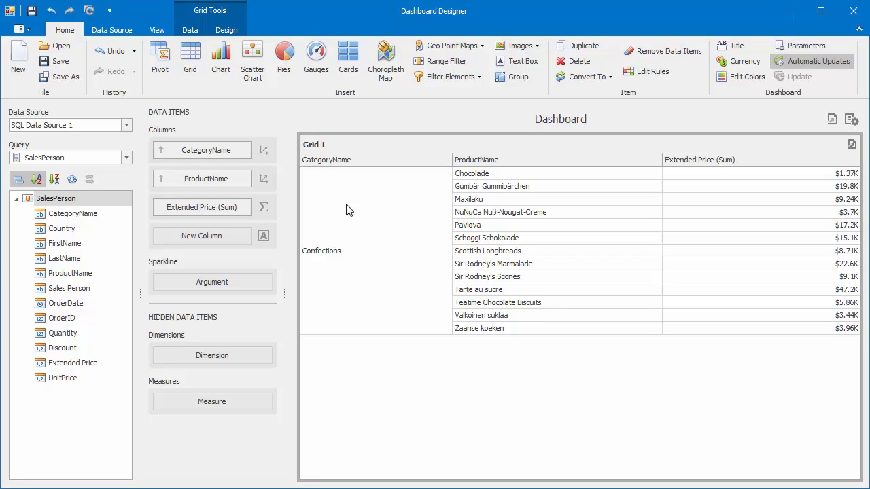
# Step: Add a query to SQL Data Source 1 that selects all columns of the Categories table
pyautogui.click(114, 32)
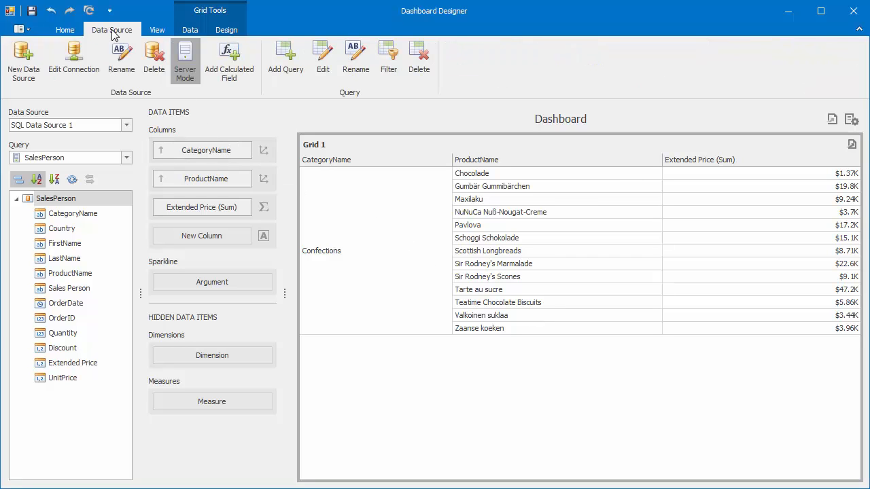
pyautogui.click(284, 80)
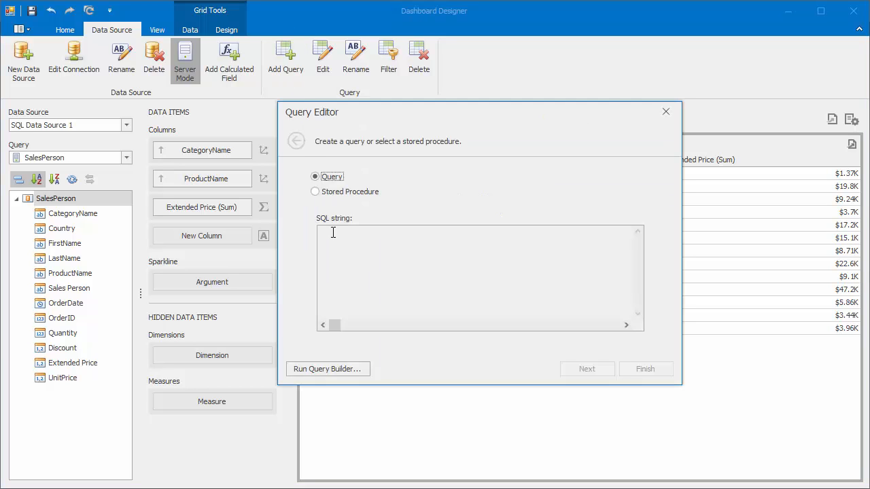
pyautogui.click(363, 369)
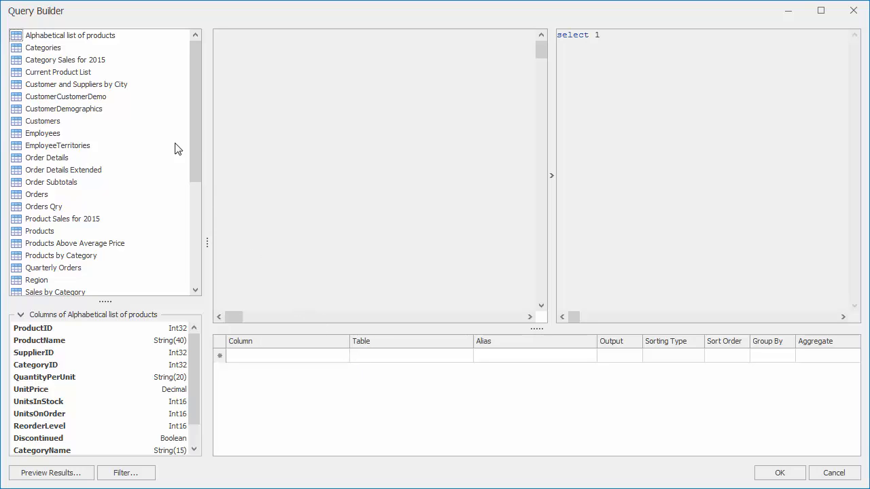
pyautogui.moveTo(95, 48); pyautogui.dragTo(263, 82)
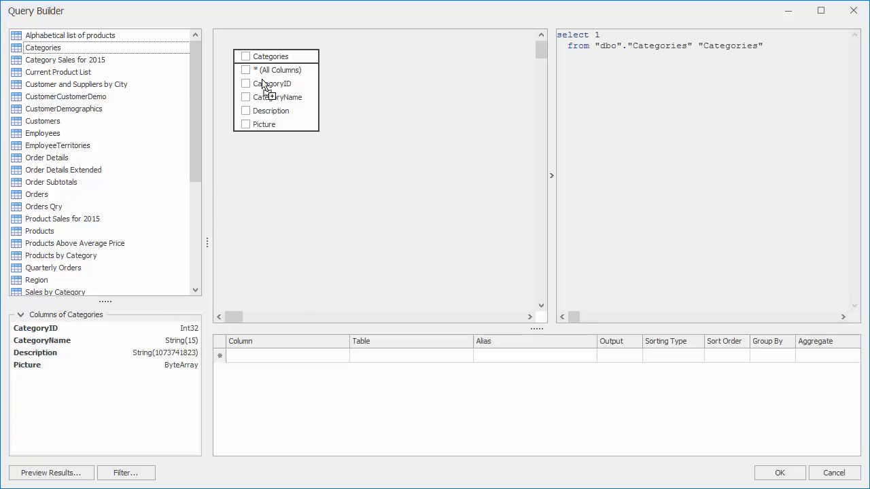
pyautogui.click(246, 71)
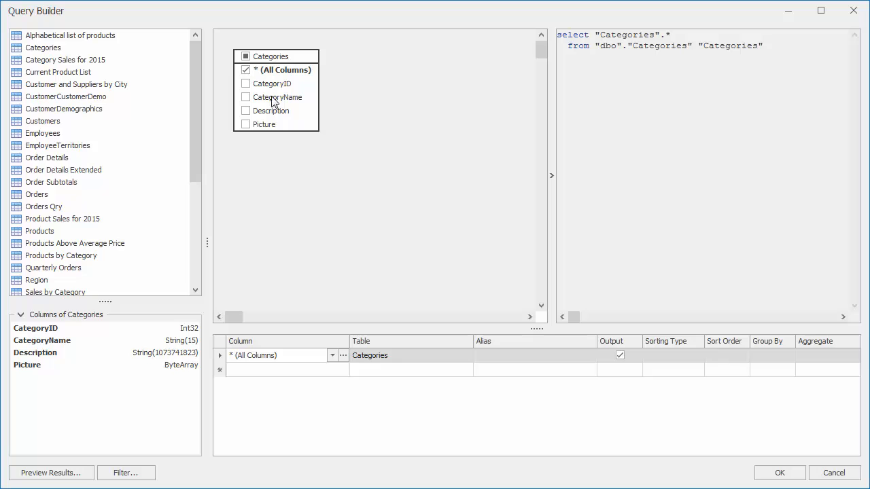
pyautogui.click(768, 472)
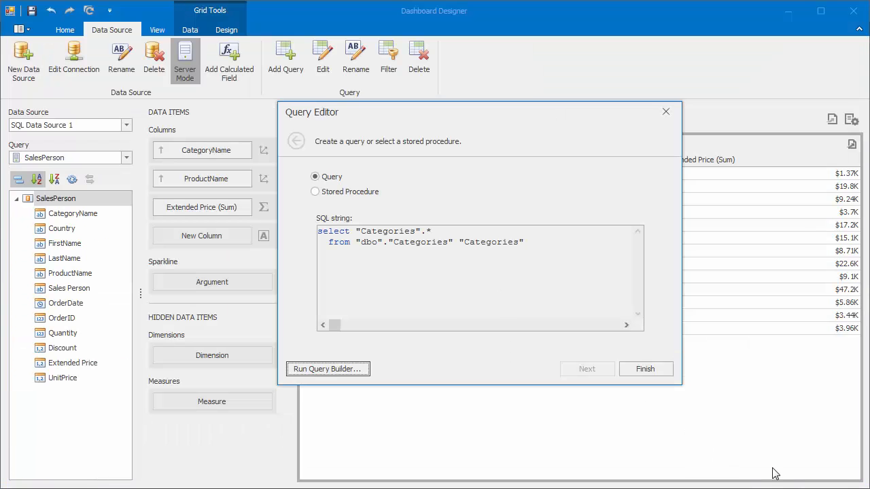
pyautogui.click(665, 373)
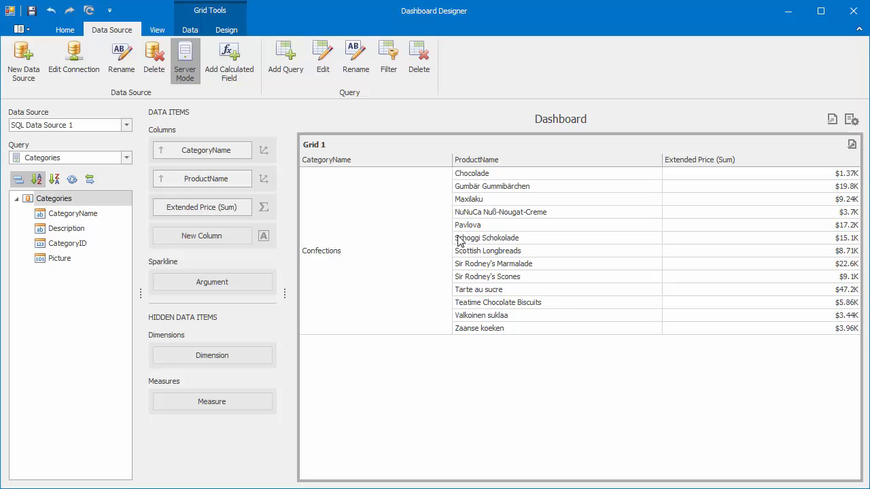
# Step: Change the Category parameter's look-up settings to Dynamic List
pyautogui.click(73, 32)
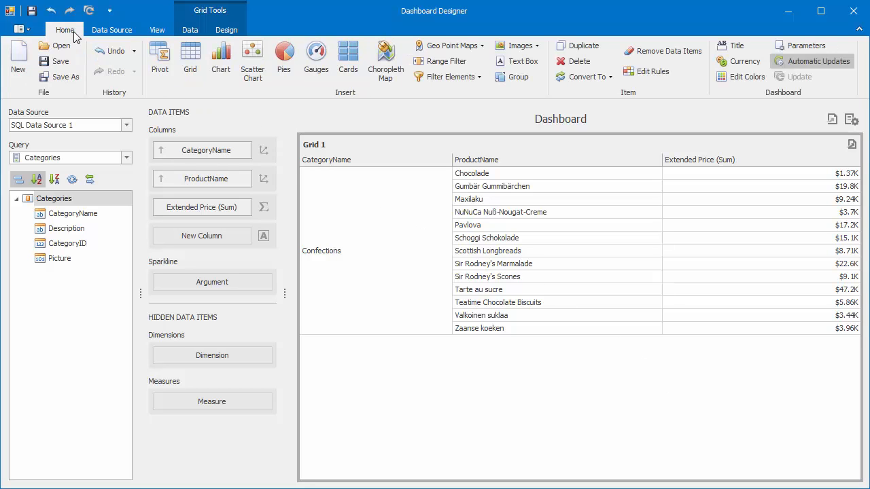
pyautogui.click(792, 49)
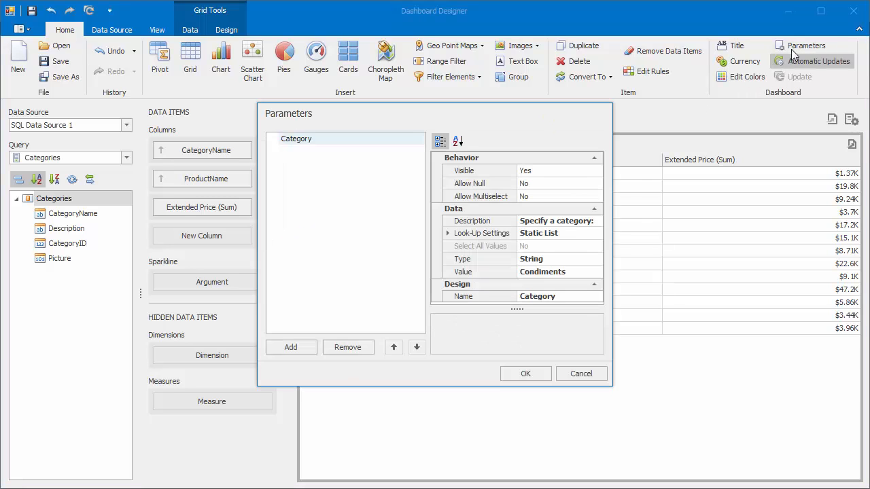
pyautogui.moveTo(562, 386); pyautogui.dragTo(577, 460)
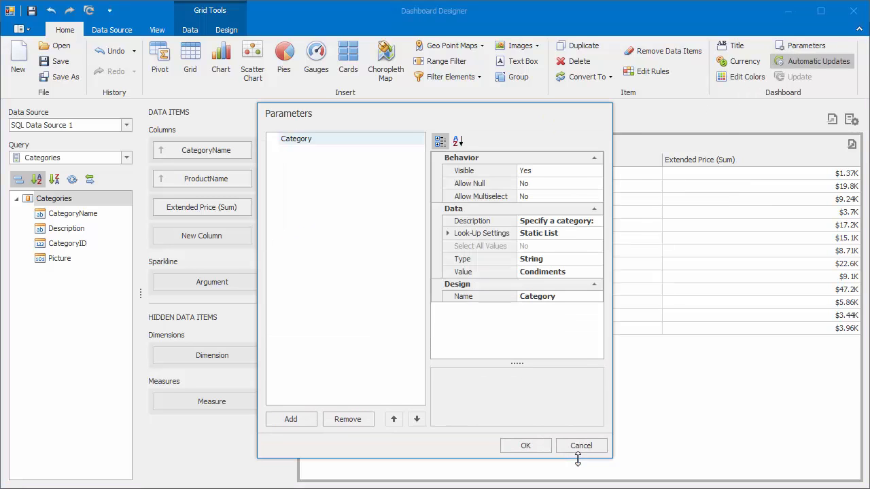
pyautogui.click(599, 233)
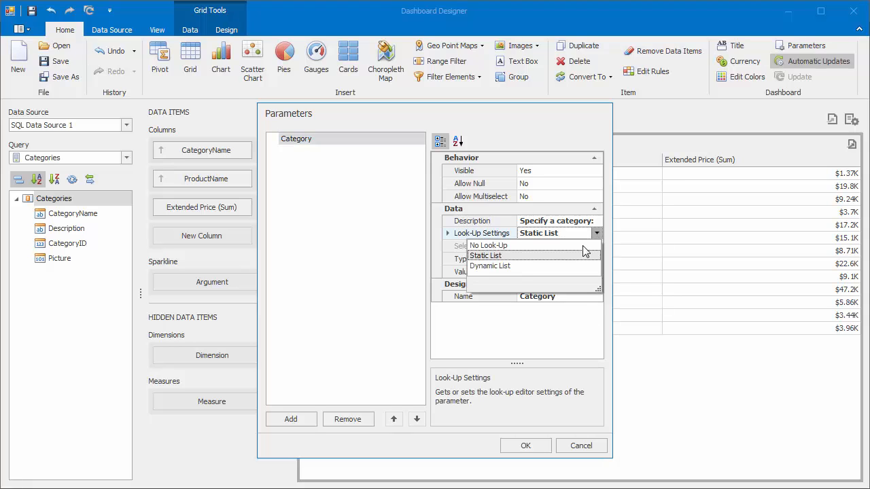
pyautogui.click(550, 266)
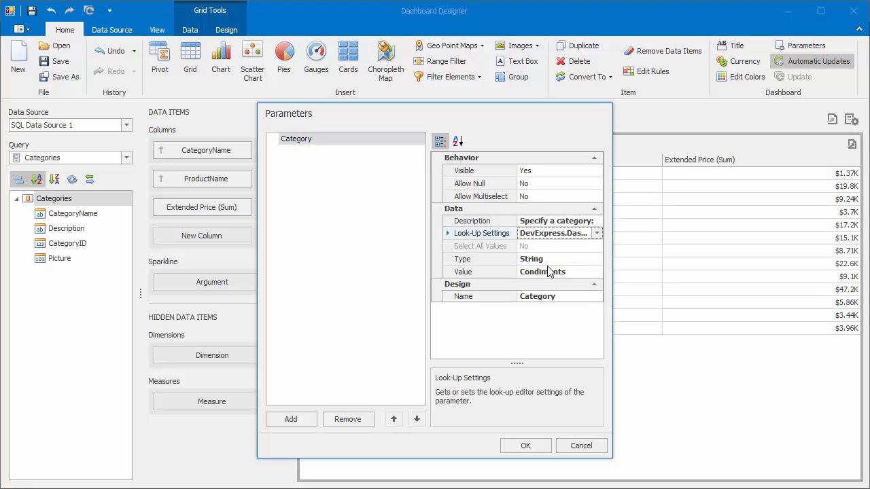
# Step: Set the look-up's data source to SQL Data Source 1, data member to Categories and value member to CategoryName
pyautogui.click(448, 233)
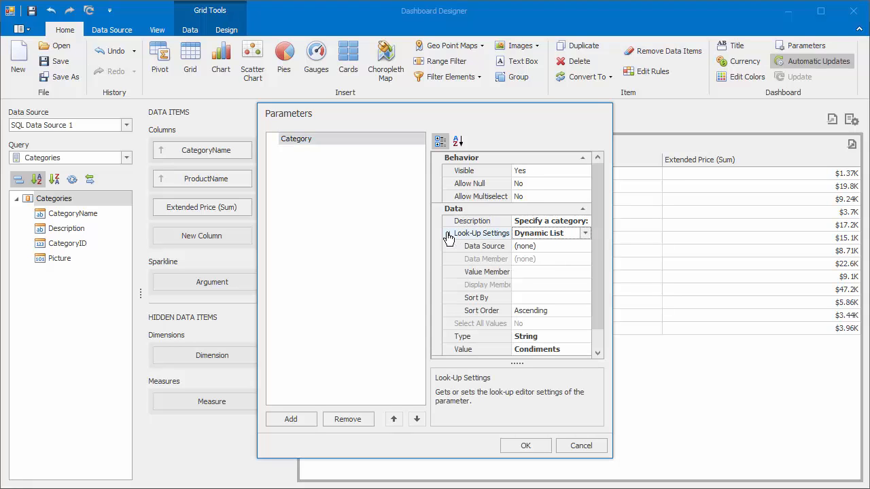
pyautogui.click(584, 249)
pyautogui.click(585, 249)
pyautogui.click(549, 268)
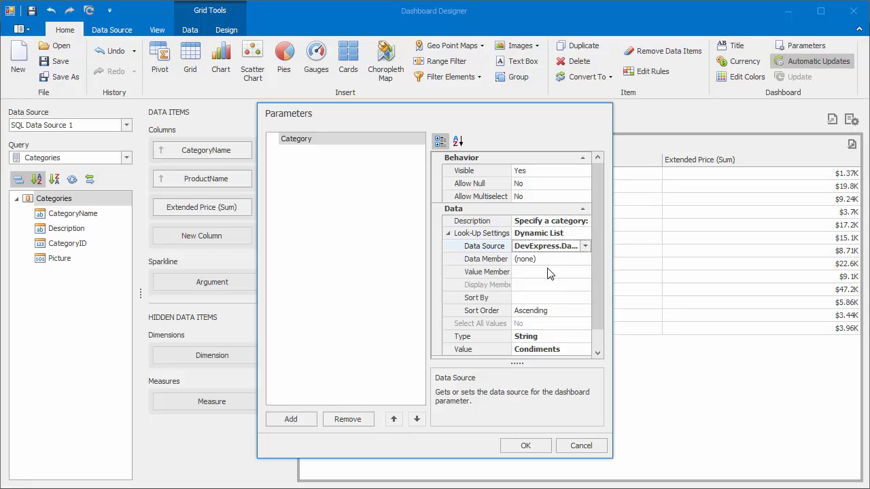
pyautogui.click(584, 260)
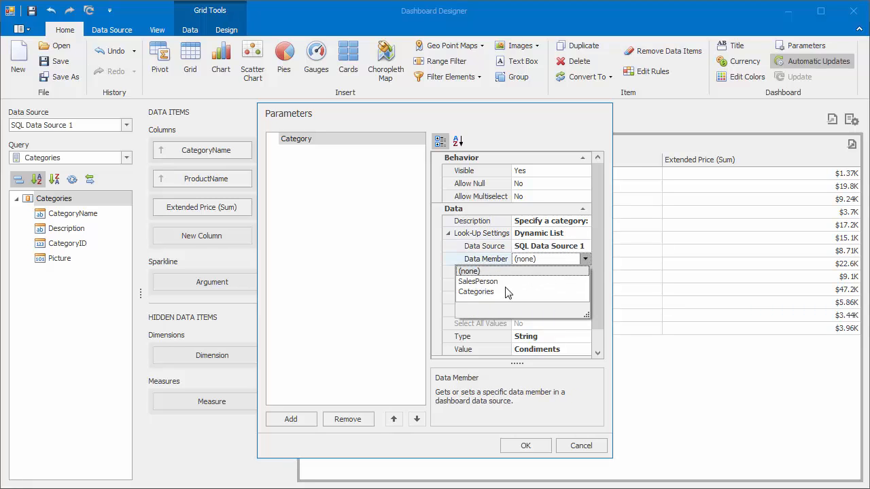
pyautogui.click(498, 292)
pyautogui.click(583, 272)
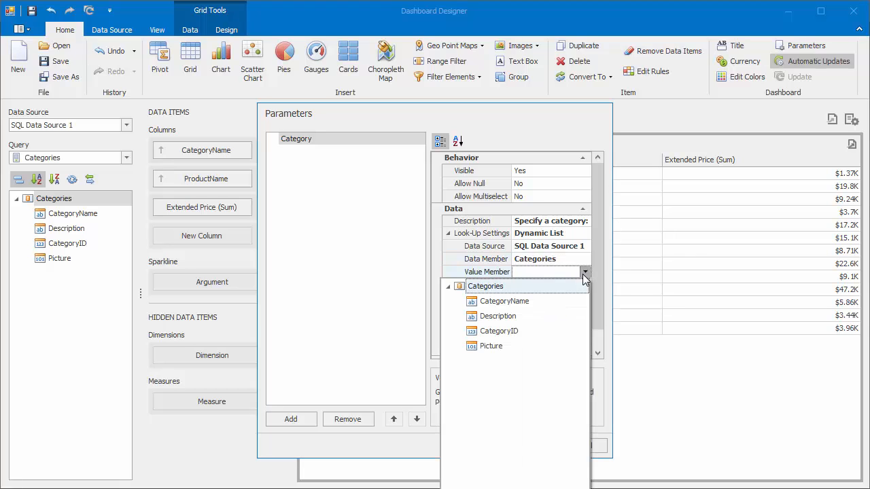
pyautogui.click(537, 305)
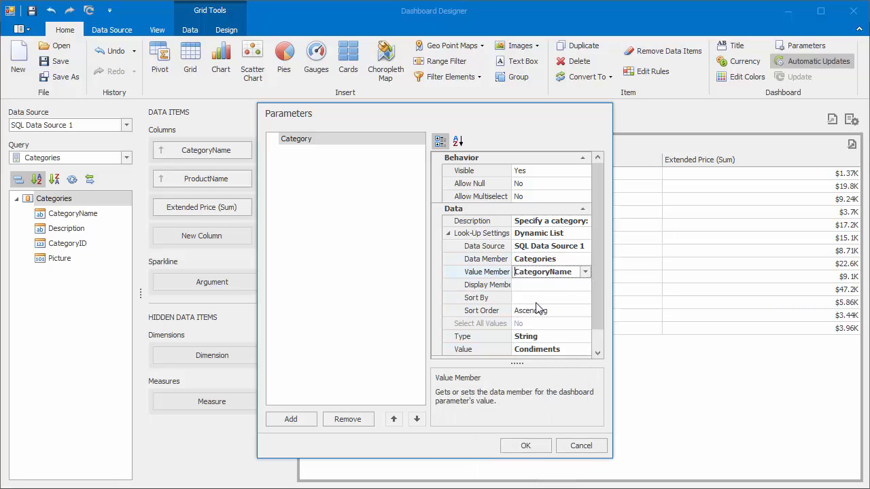
# Step: Set the Category parameter's default value to Grains/Cereals and save the parameter settings
pyautogui.click(578, 312)
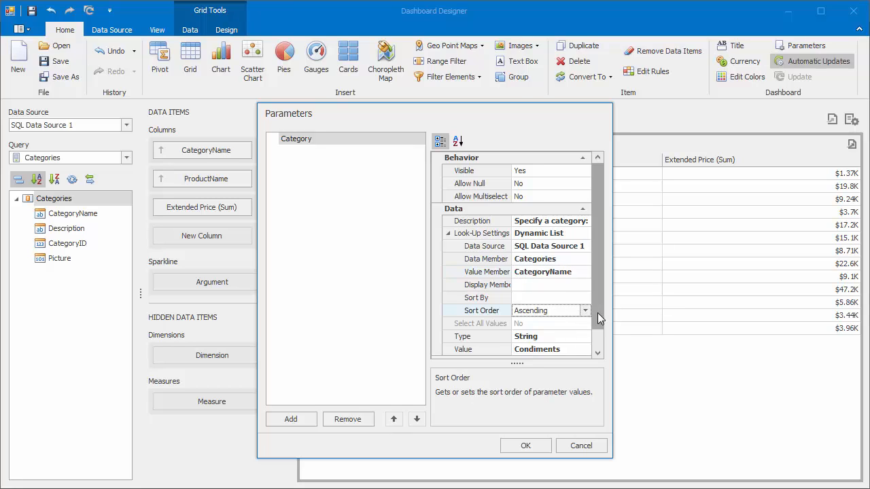
pyautogui.moveTo(598, 313); pyautogui.dragTo(598, 338)
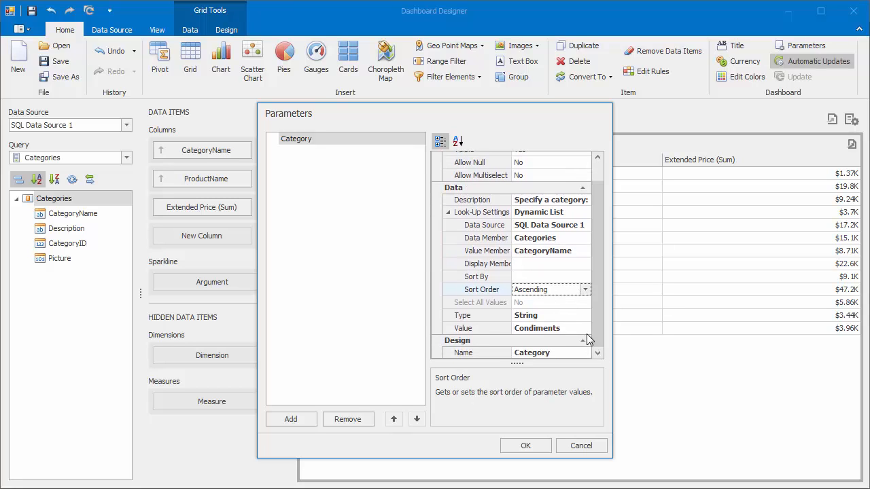
pyautogui.click(584, 330)
pyautogui.click(584, 329)
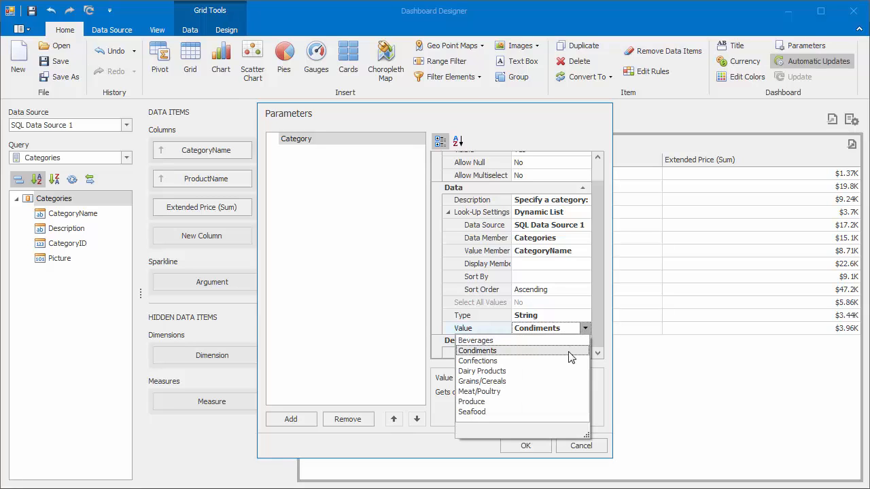
pyautogui.click(542, 382)
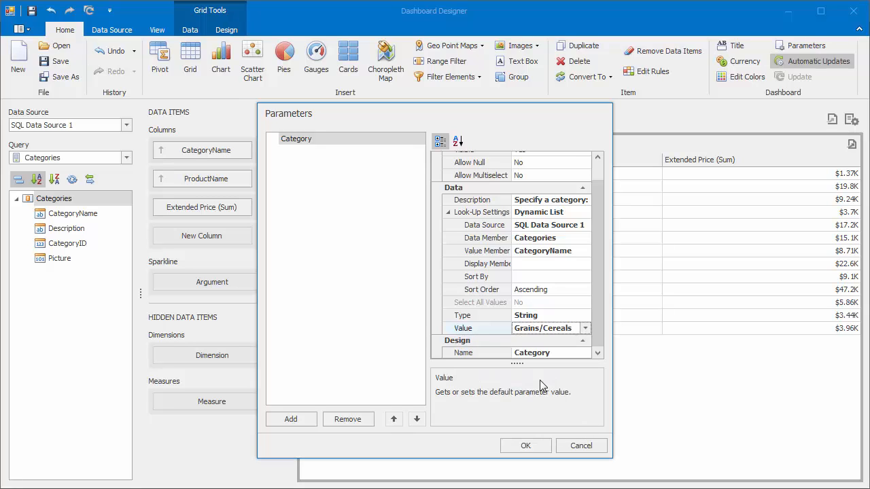
pyautogui.click(544, 448)
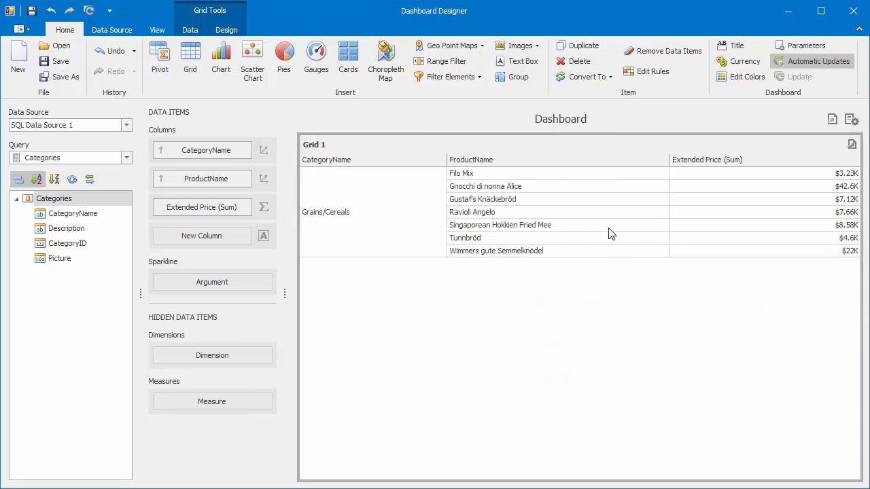
# Step: Choose Meat/Poultry as the dashboard's category parameter value and submit it
pyautogui.click(850, 120)
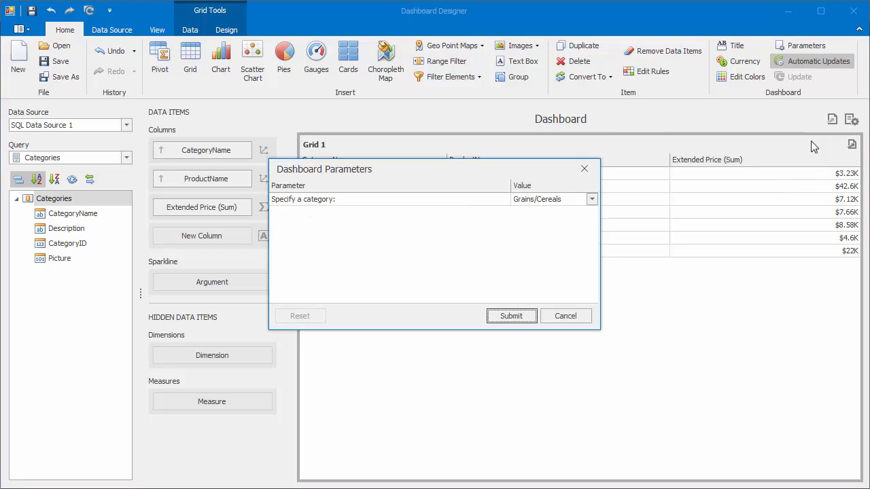
pyautogui.click(591, 199)
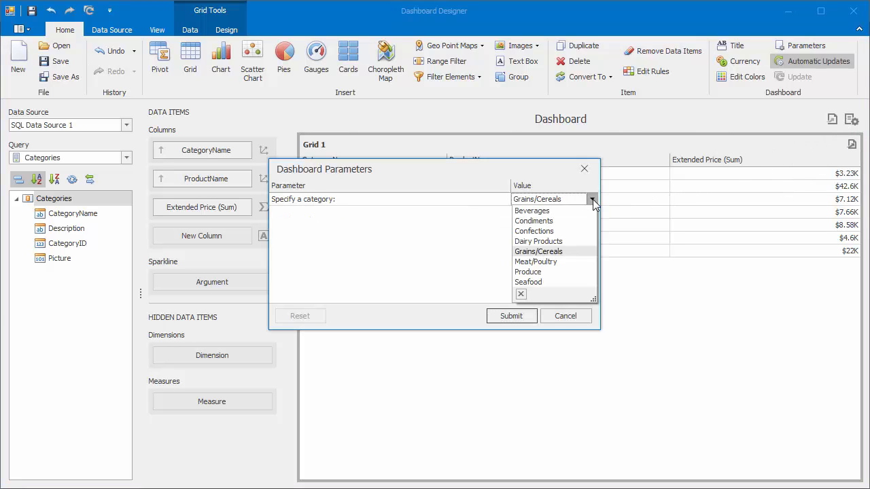
pyautogui.click(554, 262)
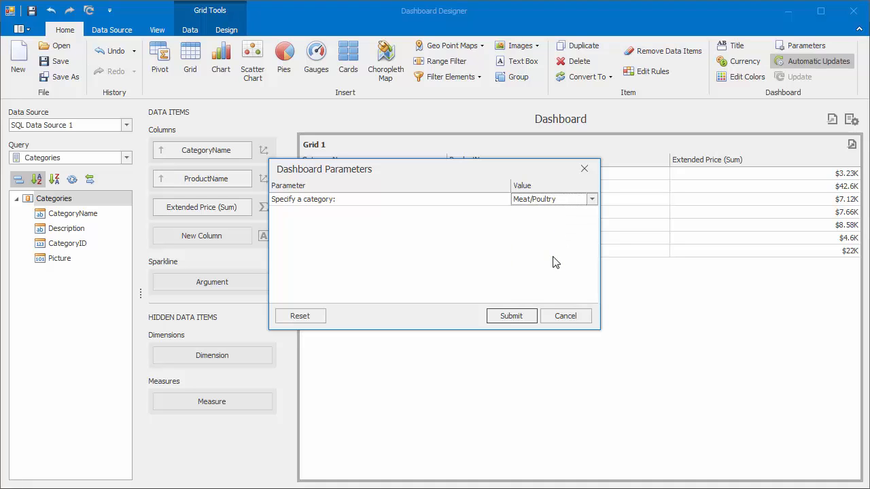
pyautogui.click(526, 317)
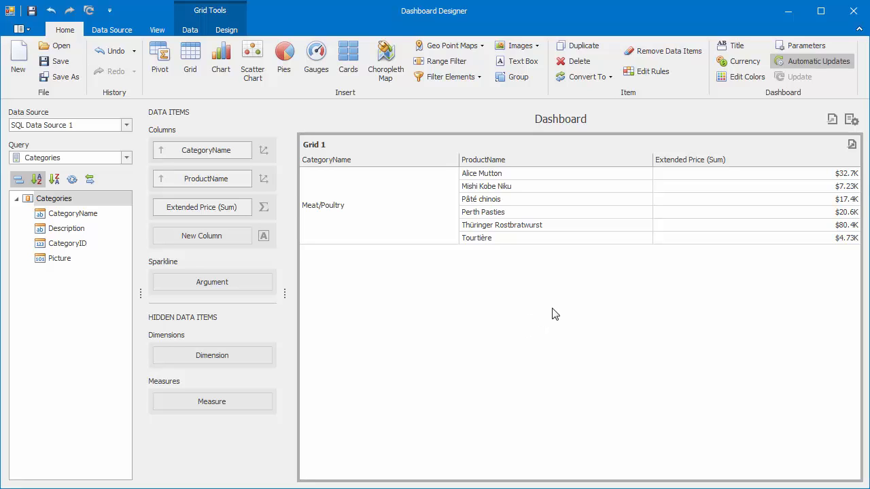
# Step: Set Allow Multiselect to Yes for the Category parameter and save the parameter settings
pyautogui.click(785, 49)
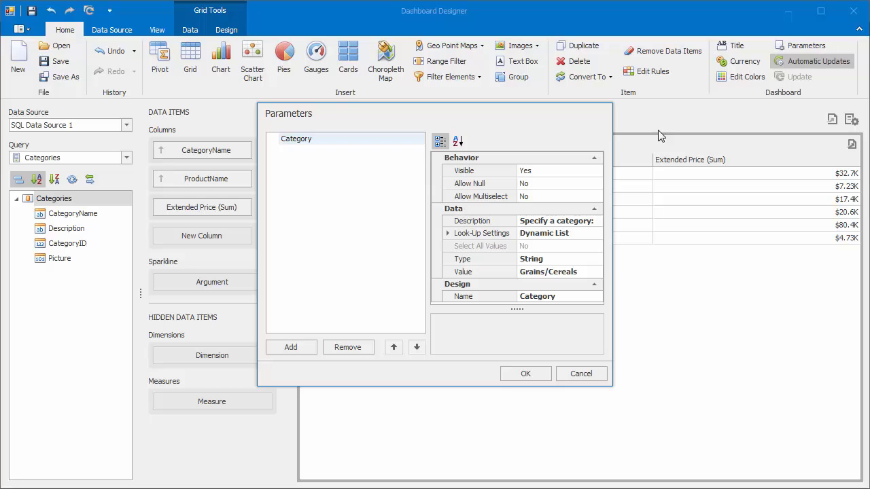
pyautogui.click(598, 196)
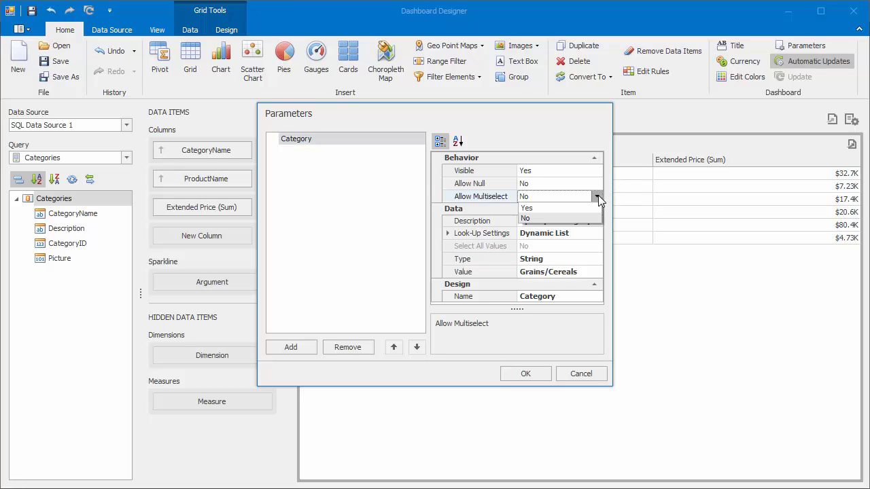
pyautogui.click(587, 207)
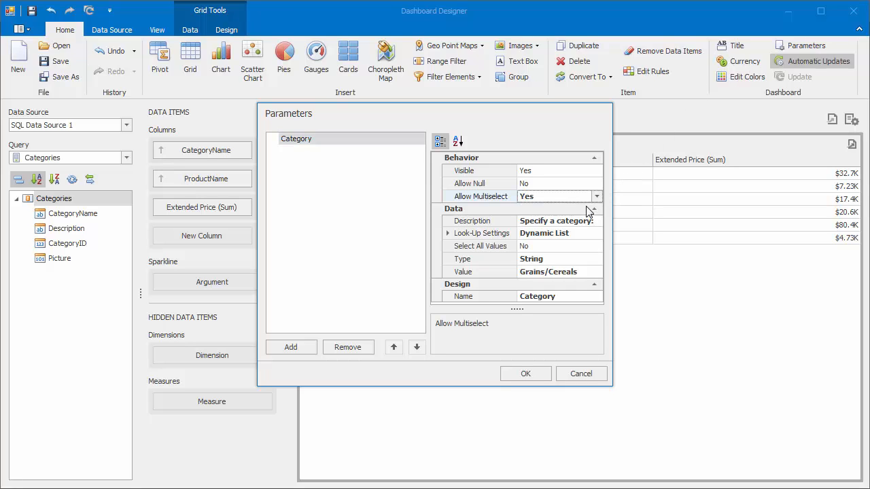
pyautogui.click(539, 372)
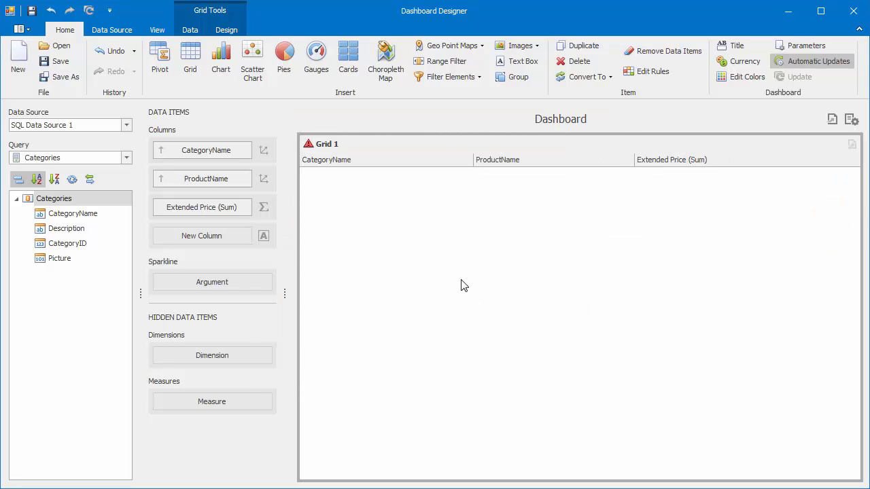
# Step: Change the grid filter's operator to Is any of, so CategoryName is compared with the multi-value Category parameter
pyautogui.moveTo(312, 148)
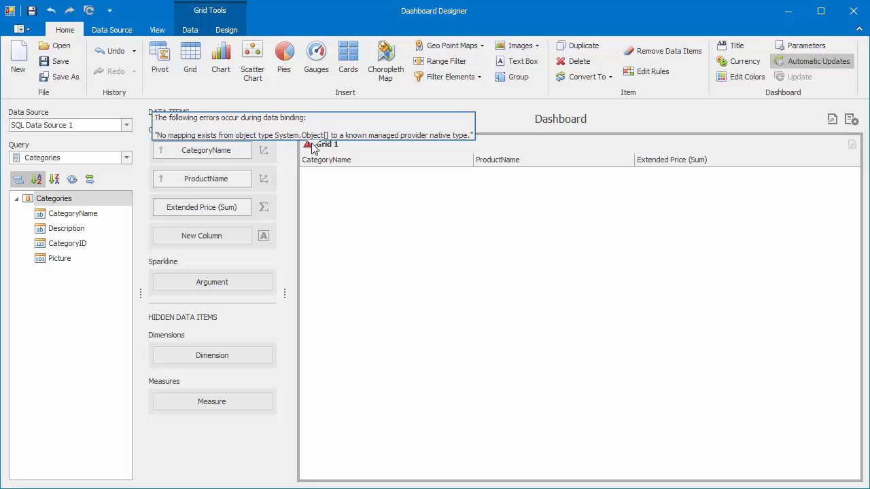
pyautogui.rightClick(464, 264)
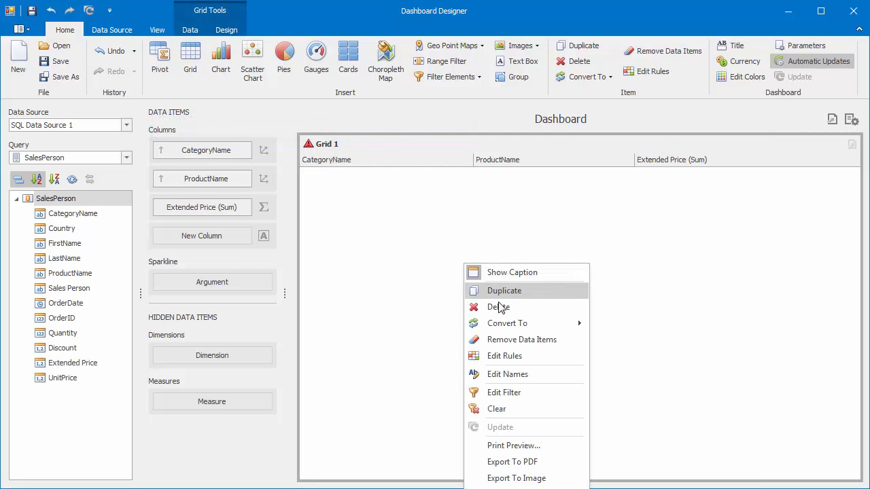
pyautogui.click(540, 393)
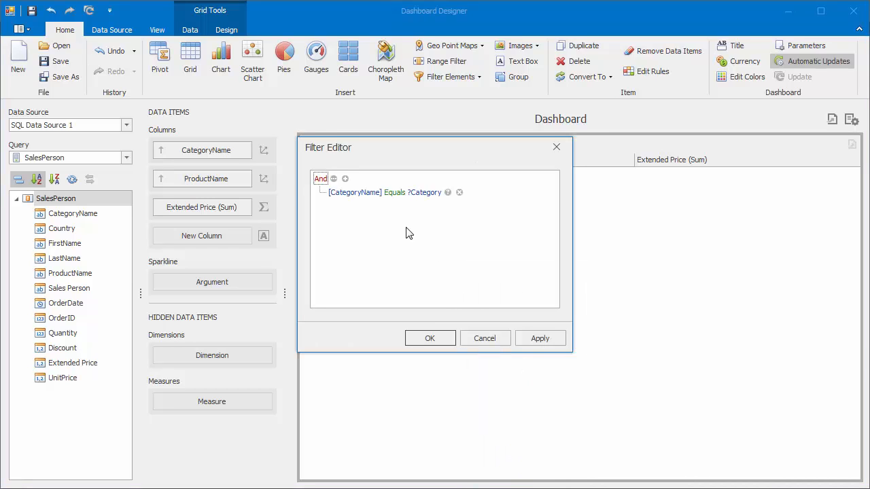
pyautogui.click(394, 194)
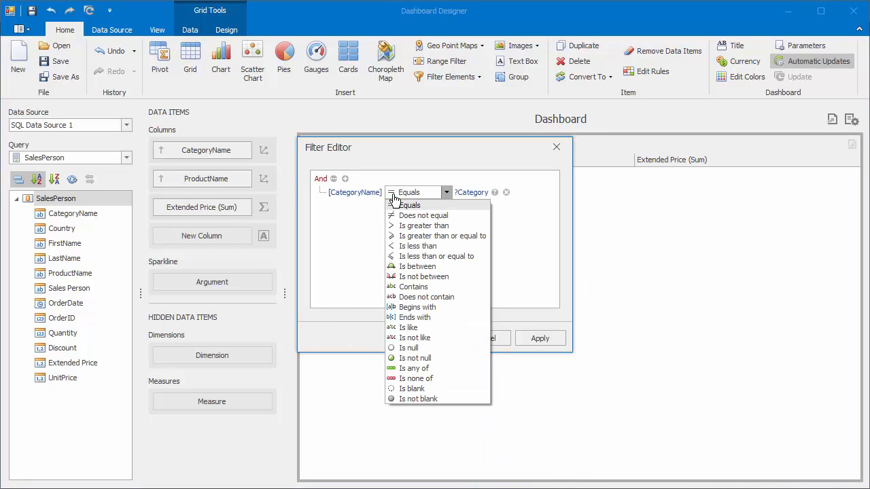
pyautogui.click(457, 368)
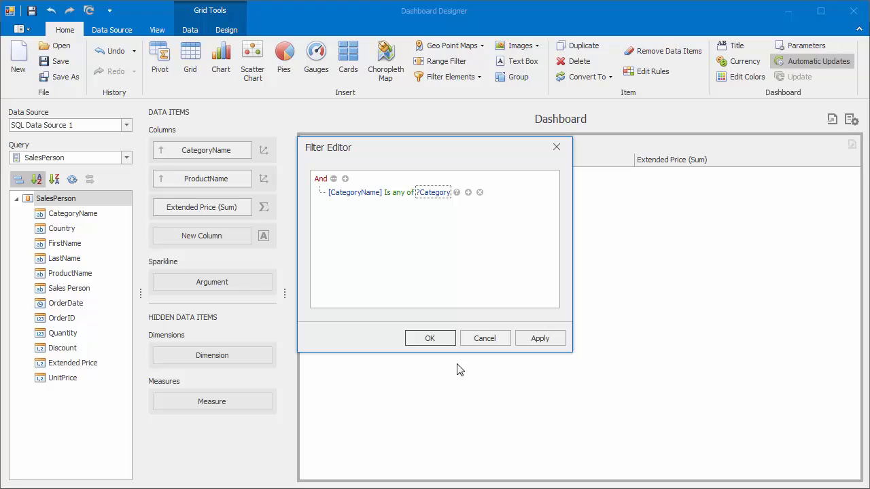
pyautogui.click(443, 343)
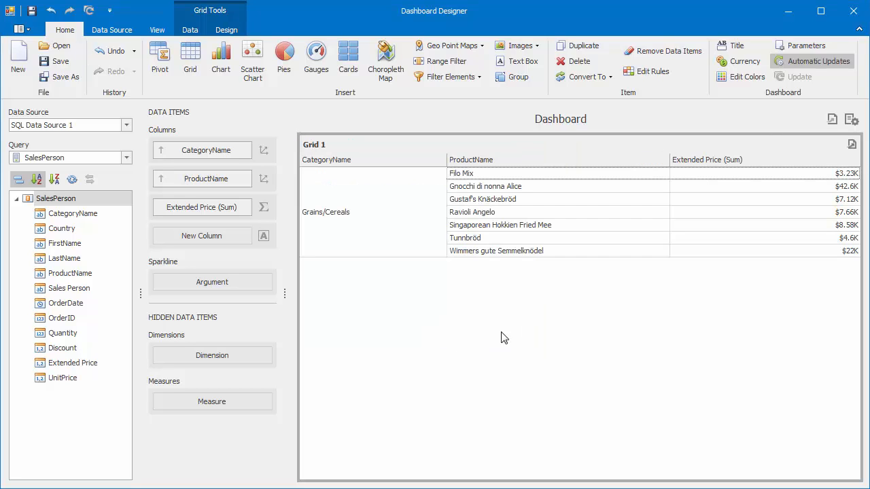
# Step: Add Meat/Poultry and Produce to Grains/Cereals in the dashboard's category parameter value and submit the selection
pyautogui.click(852, 119)
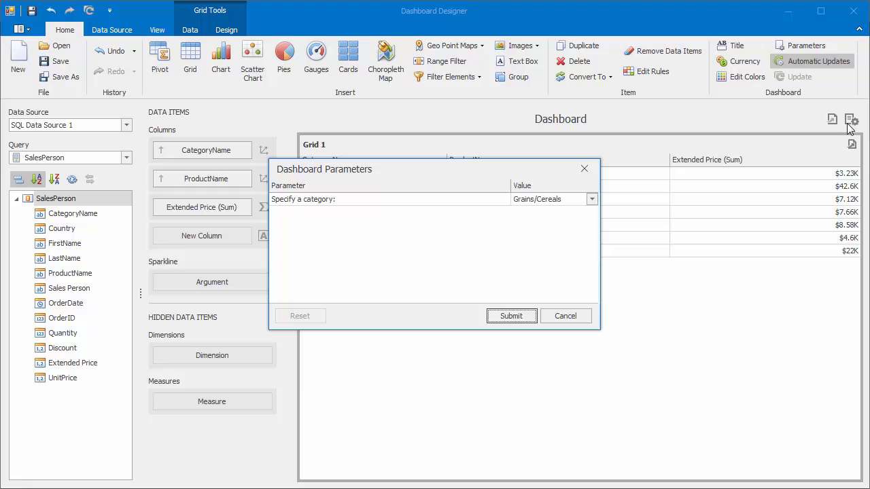
pyautogui.click(591, 199)
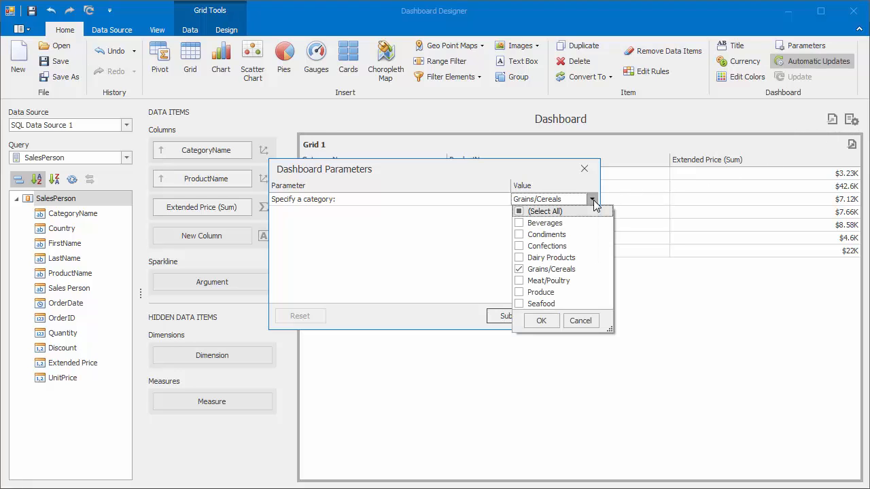
pyautogui.click(520, 281)
pyautogui.click(520, 292)
pyautogui.click(545, 319)
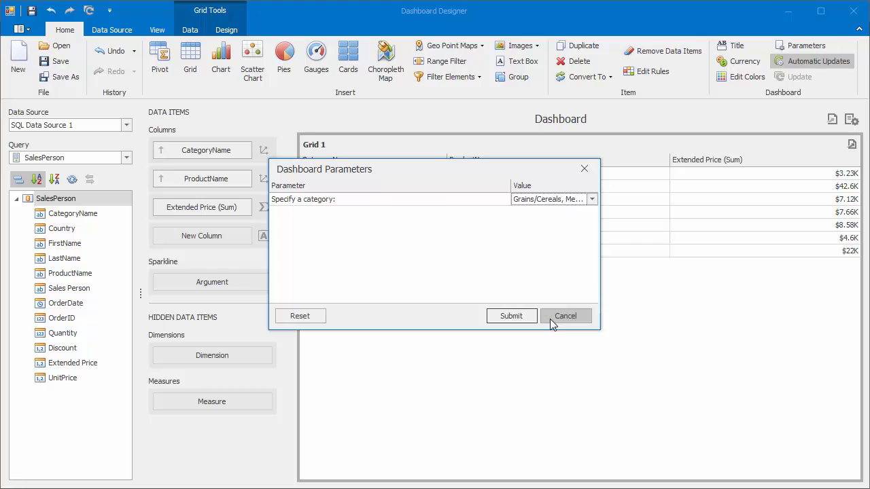
pyautogui.click(527, 319)
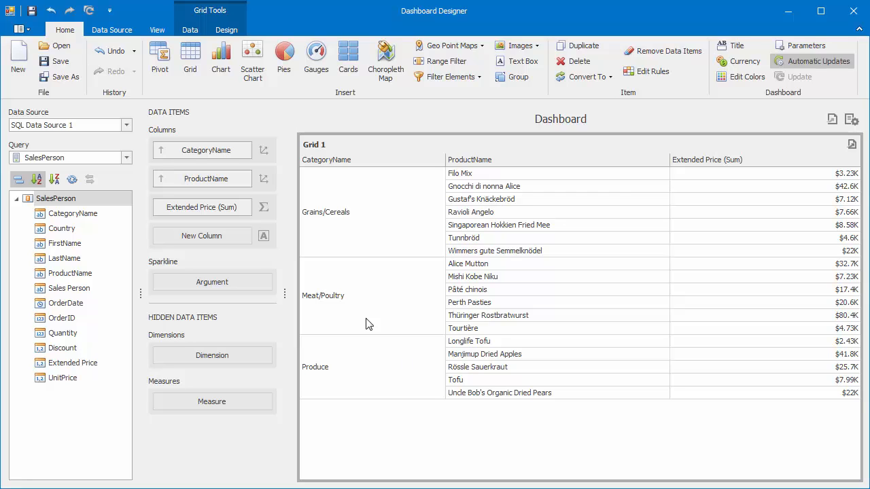
# Step: Insert a chart with Extended Price as its value and CategoryName as its argument
pyautogui.click(224, 79)
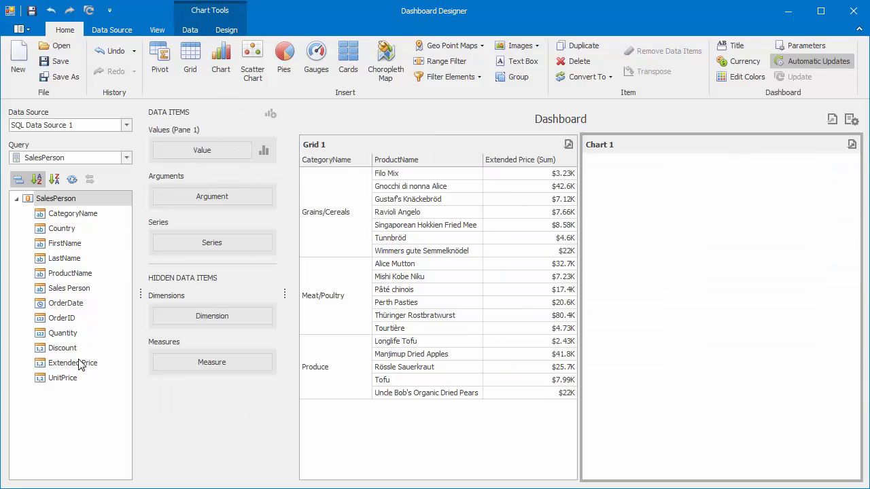
pyautogui.moveTo(81, 364)
pyautogui.mouseDown()
pyautogui.moveTo(177, 160)
pyautogui.moveTo(172, 166)
pyautogui.mouseUp()
pyautogui.moveTo(116, 216); pyautogui.dragTo(179, 227)
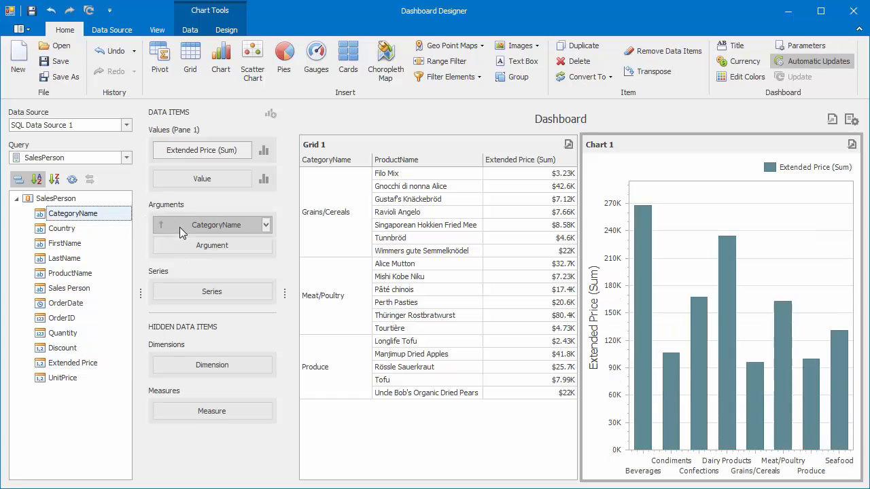
# Step: Add OrderDate as the chart's series so each category's sales are split by year
pyautogui.moveTo(93, 305); pyautogui.dragTo(198, 290)
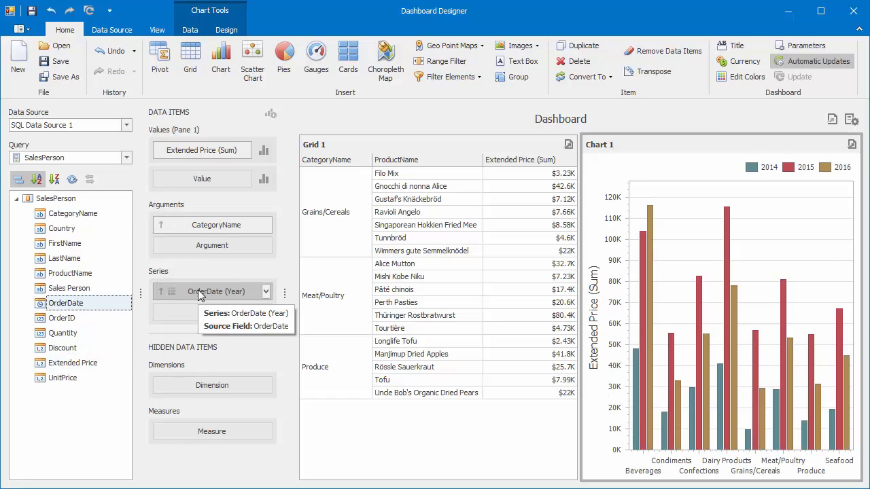
# Step: Clear the filter applied to the product sales grid
pyautogui.click(358, 246)
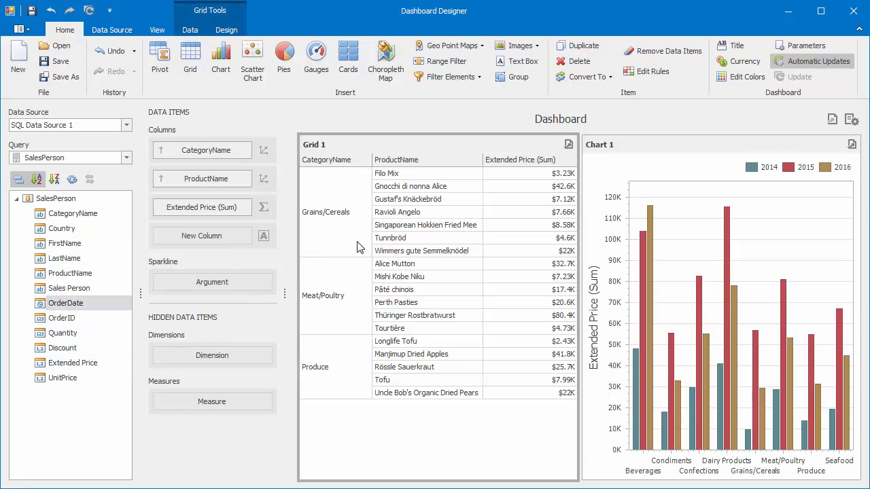
pyautogui.rightClick(357, 243)
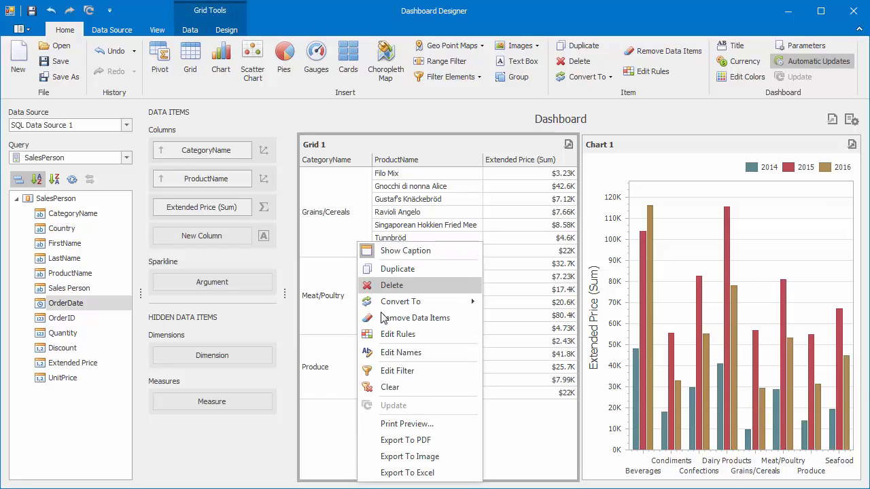
pyautogui.click(419, 385)
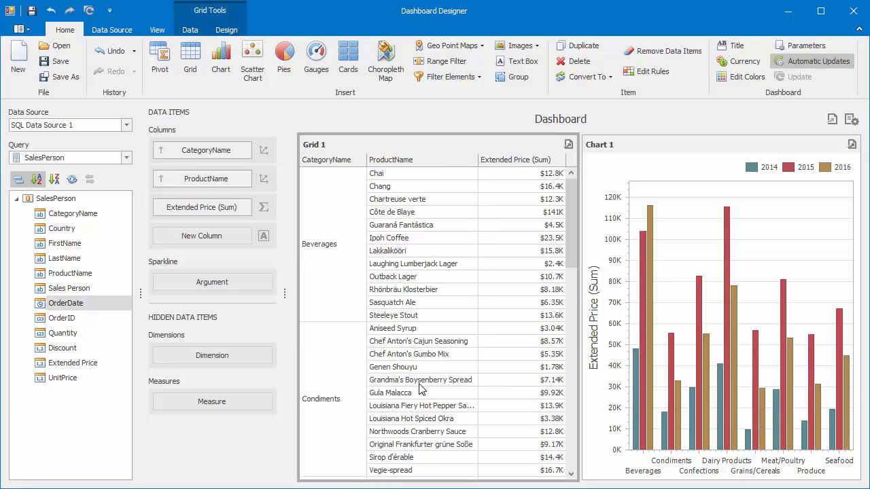
# Step: Add a filter condition to the SalesPerson query on CategoryName with the Is any of operator
pyautogui.click(113, 30)
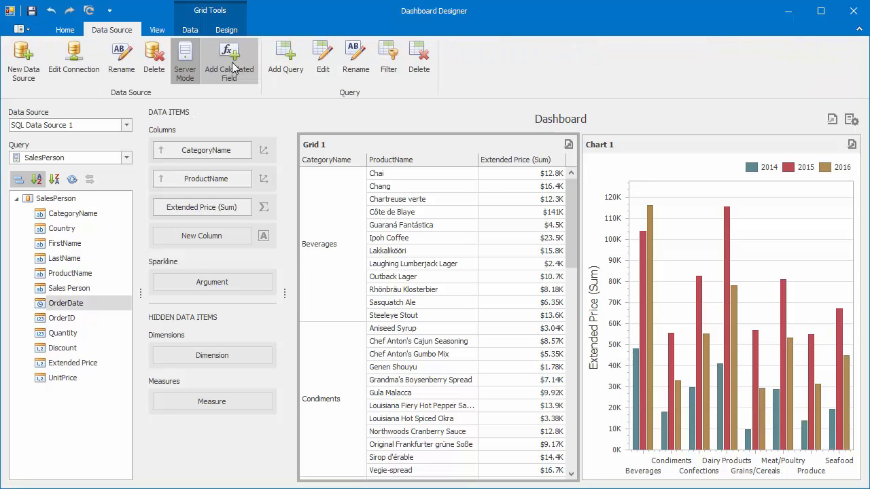
pyautogui.click(389, 68)
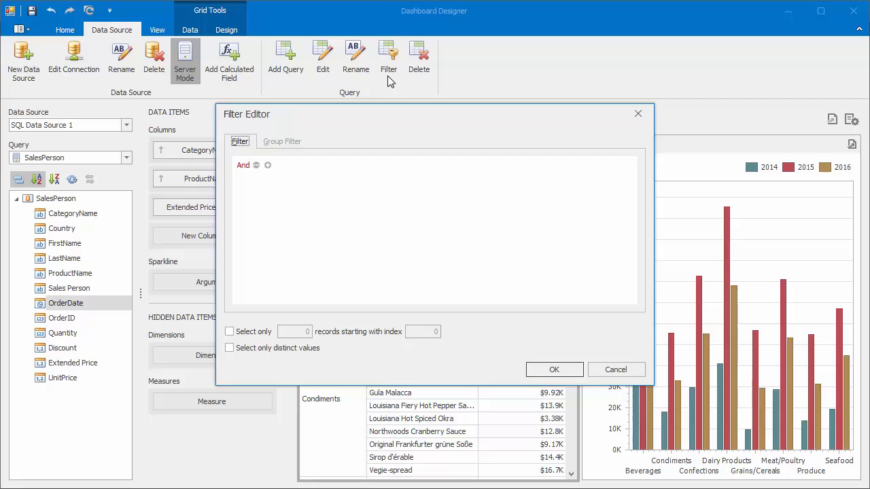
pyautogui.click(268, 165)
pyautogui.click(292, 179)
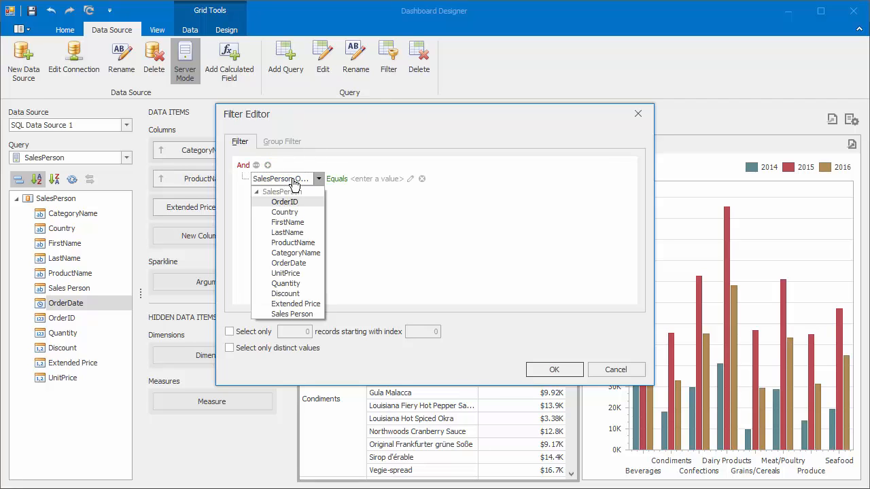
pyautogui.click(299, 253)
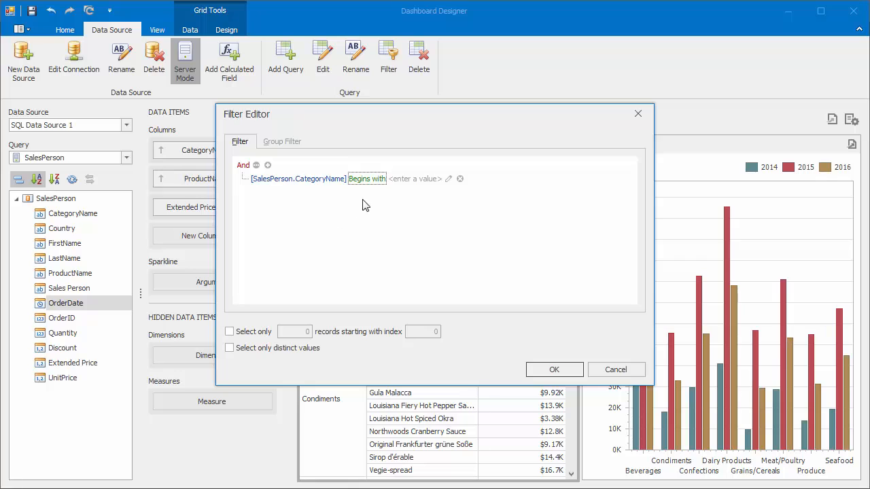
pyautogui.click(362, 179)
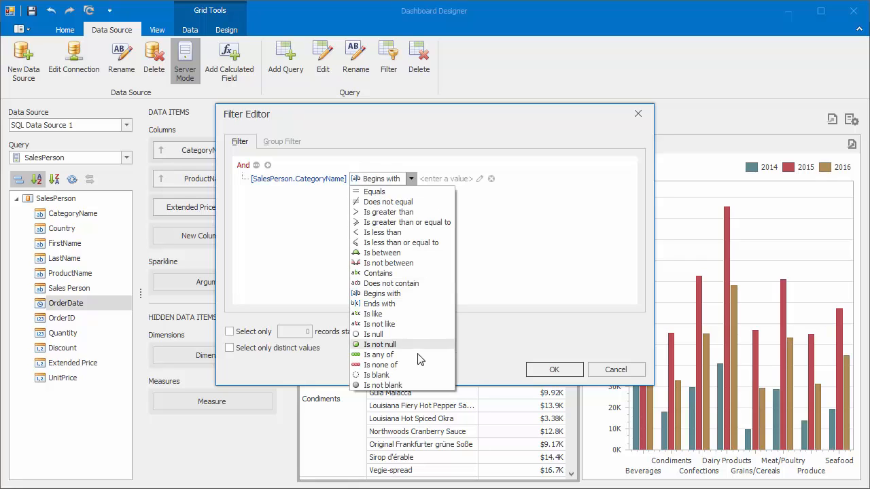
pyautogui.click(380, 355)
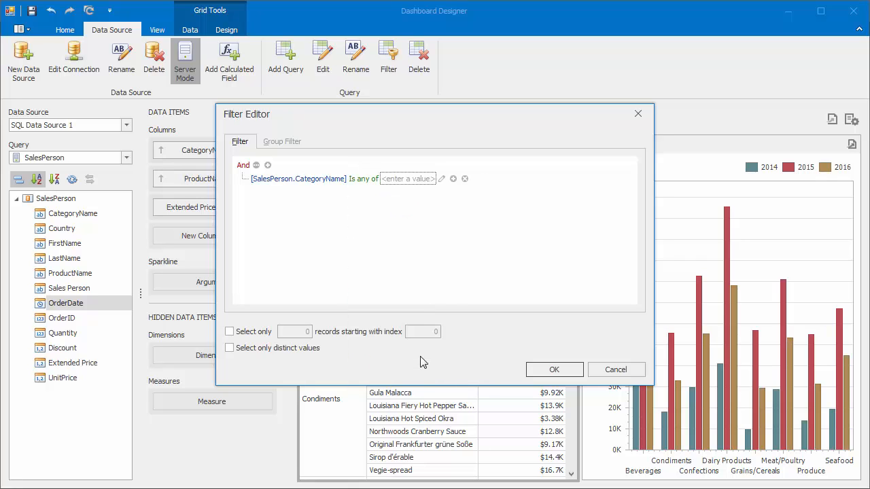
# Step: Bind the query filter condition's value to the Category dashboard parameter and apply the filter
pyautogui.click(441, 180)
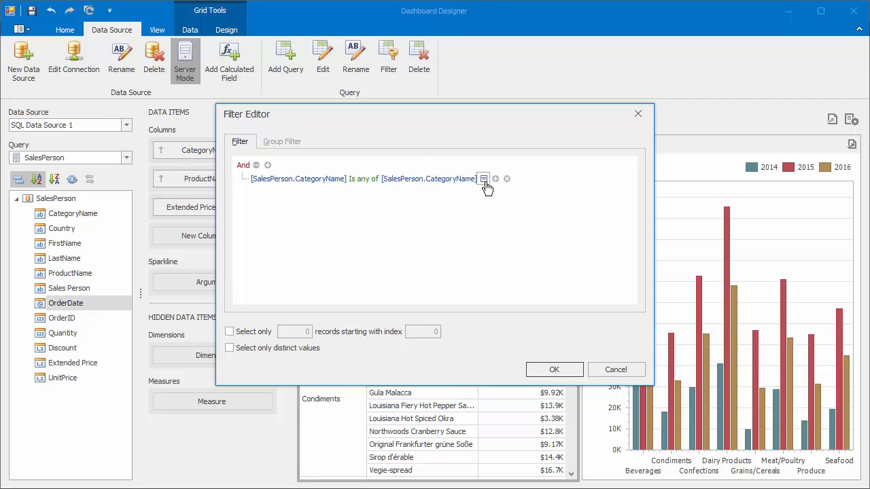
pyautogui.click(483, 179)
pyautogui.click(437, 181)
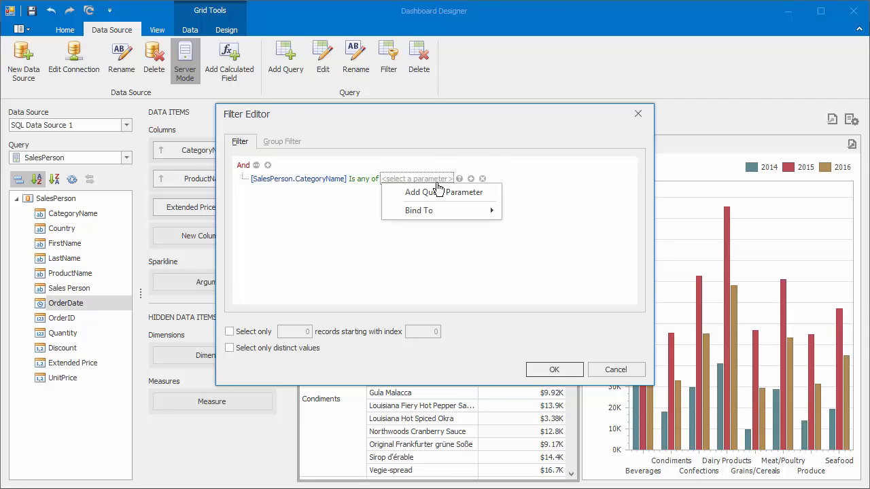
pyautogui.moveTo(475, 212)
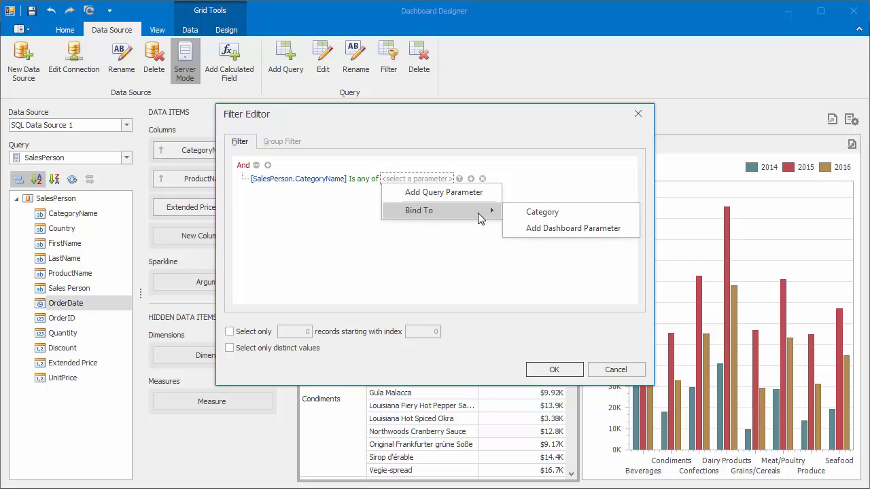
pyautogui.click(578, 221)
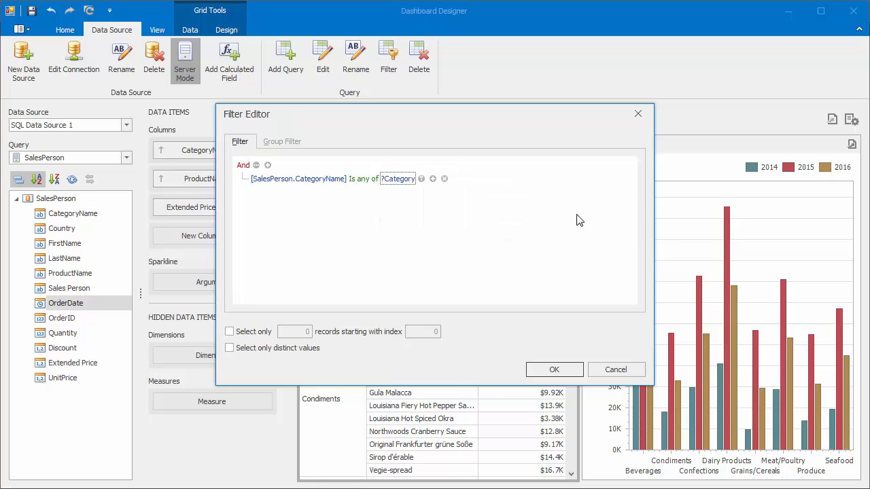
pyautogui.click(552, 369)
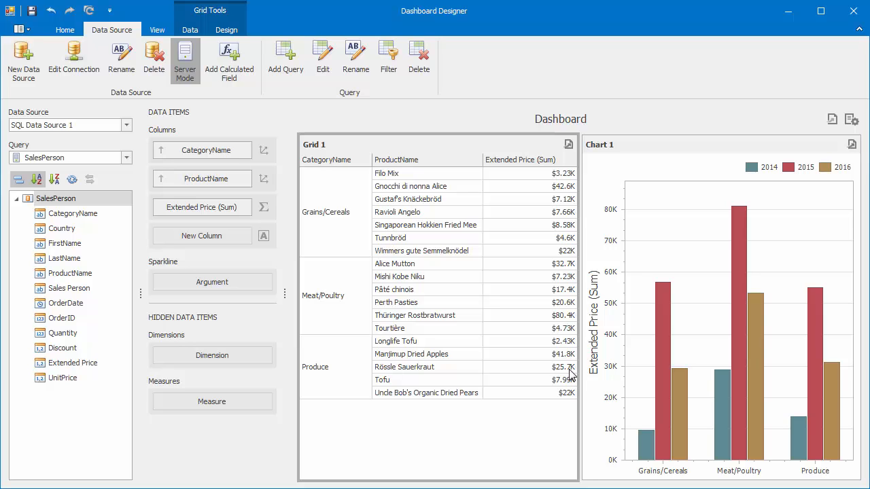
# Step: Remove Produce from the dashboard's category parameter selection, keeping Grains/Cereals and Meat/Poultry, and submit it
pyautogui.click(851, 123)
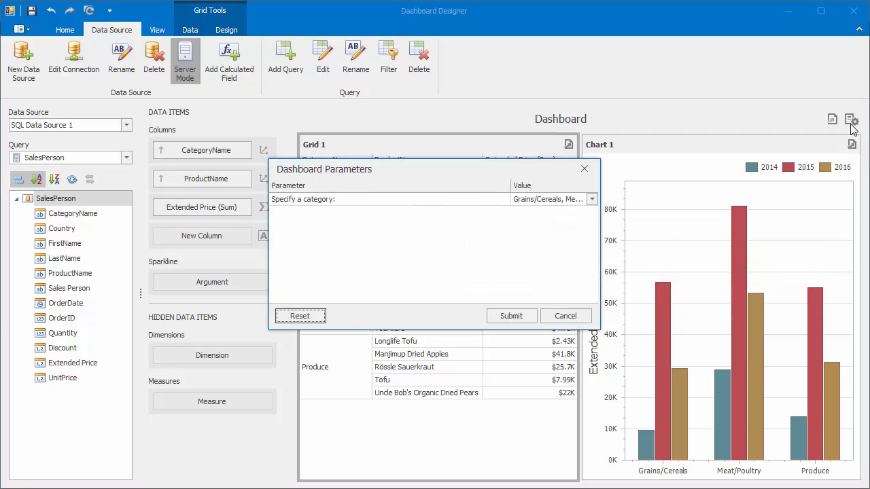
pyautogui.click(592, 200)
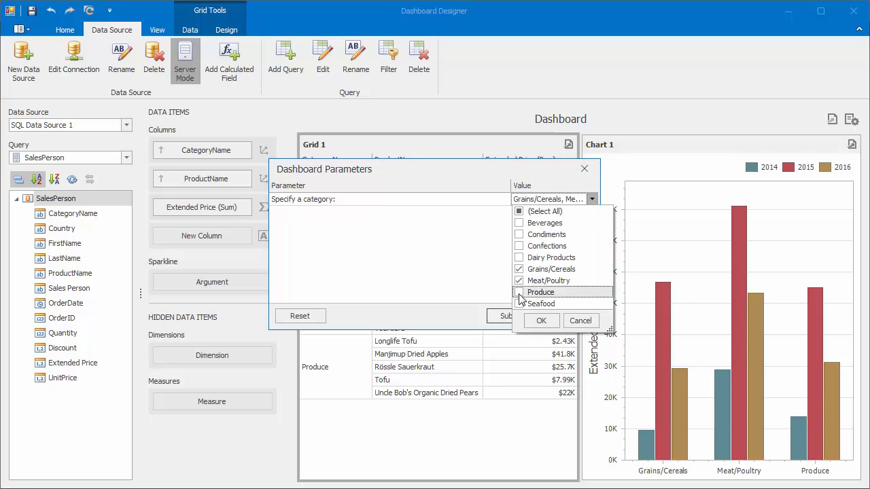
pyautogui.click(541, 321)
pyautogui.click(520, 320)
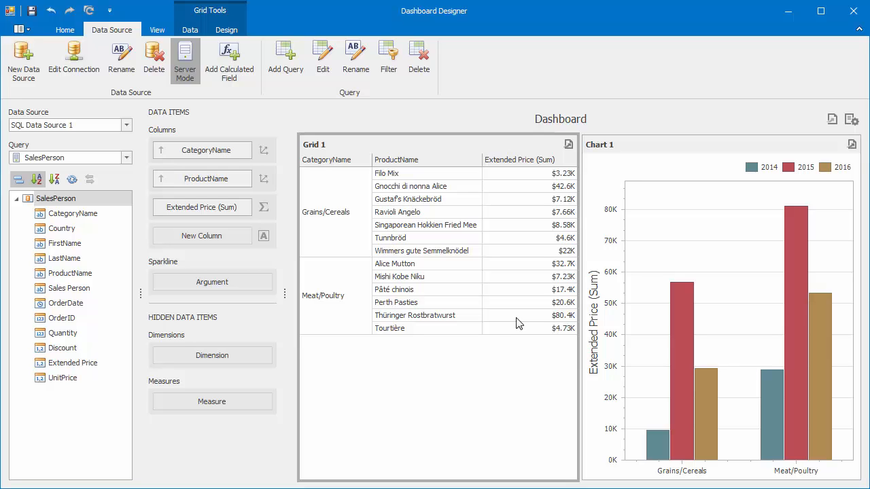
# Step: Examine the SalesPerson query's SQL where clause and its Category query parameter settings, leaving the query unmodified
pyautogui.click(324, 76)
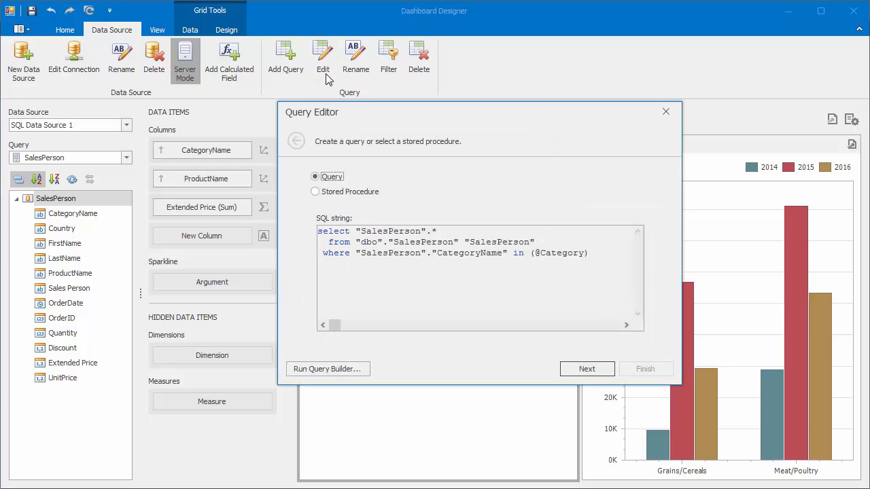
pyautogui.moveTo(324, 253); pyautogui.dragTo(583, 262)
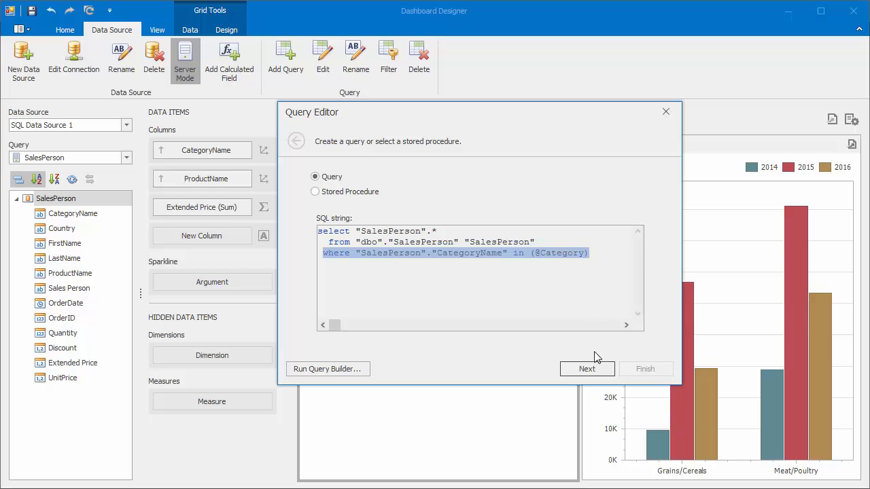
pyautogui.click(604, 370)
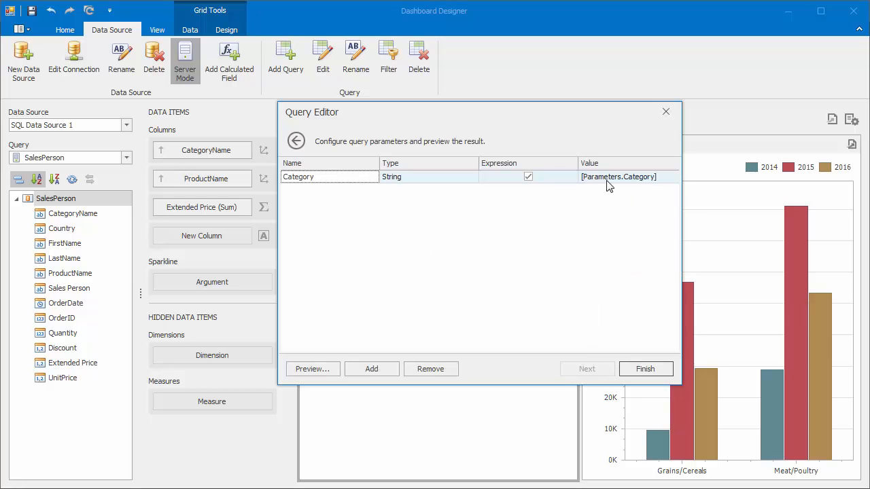
pyautogui.click(665, 112)
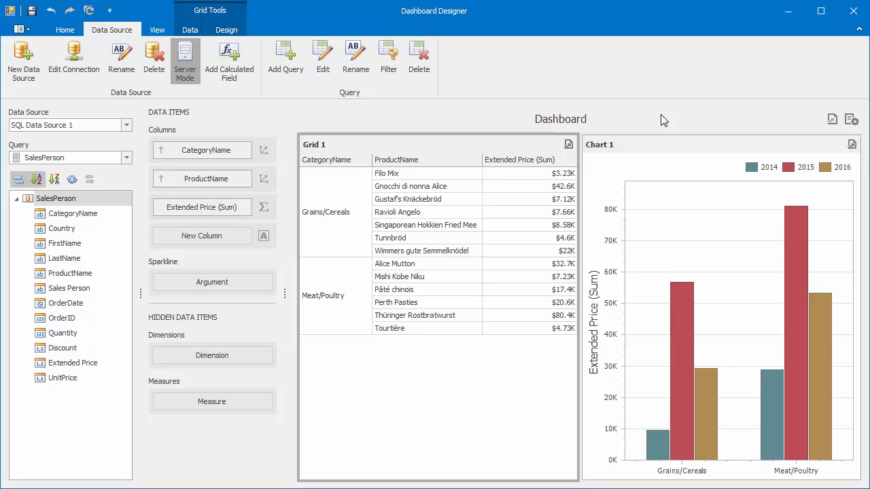
# Step: Delete the sales chart from the dashboard
pyautogui.click(655, 186)
pyautogui.rightClick(654, 186)
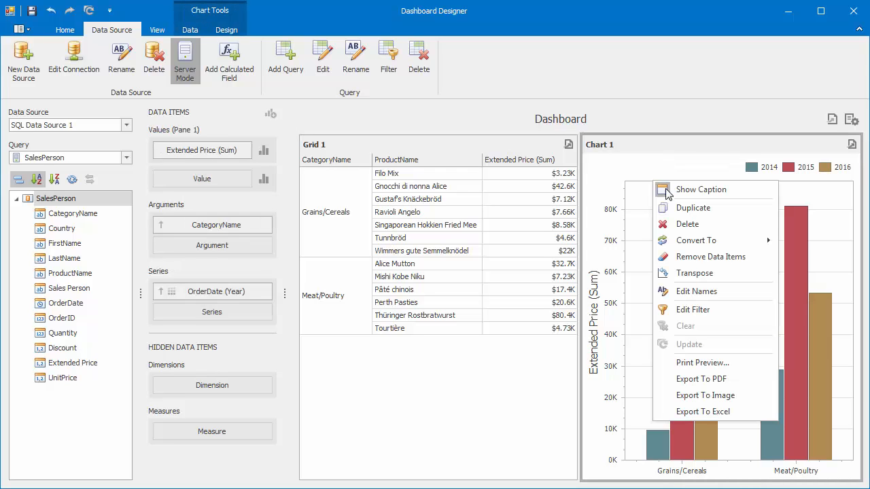
pyautogui.click(686, 224)
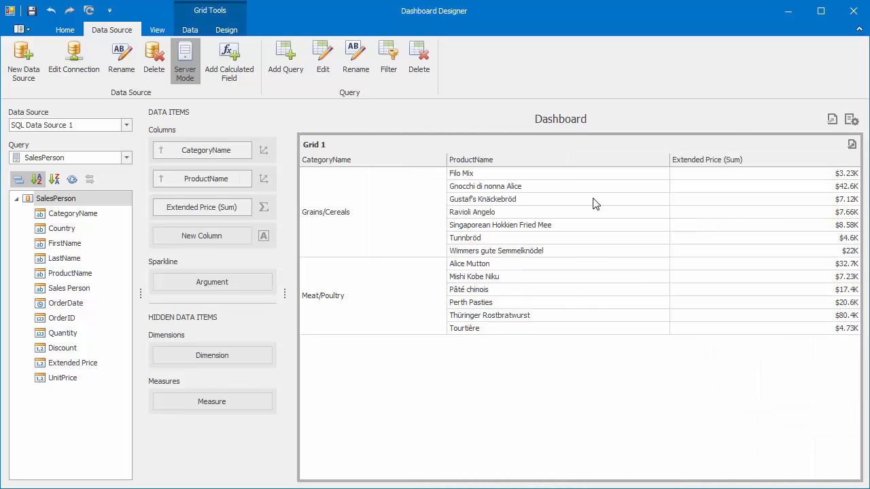
# Step: Remove the CategoryName condition from the SalesPerson query's filter and apply the change
pyautogui.click(391, 68)
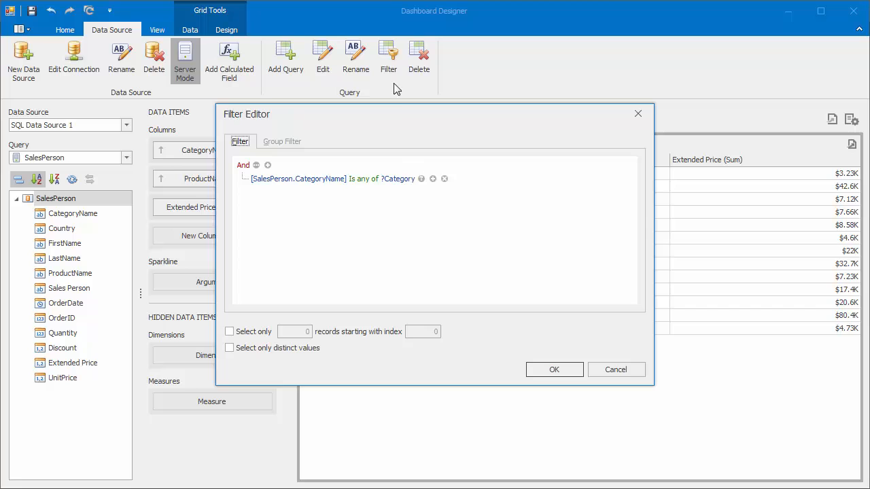
pyautogui.click(445, 180)
pyautogui.click(563, 370)
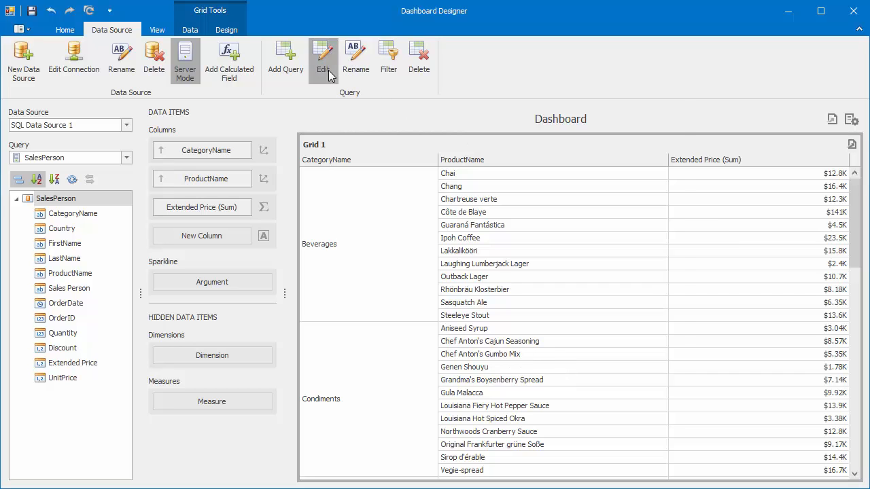
# Step: Remove the Category query parameter from the SalesPerson query and finish editing the query
pyautogui.click(324, 68)
pyautogui.click(591, 366)
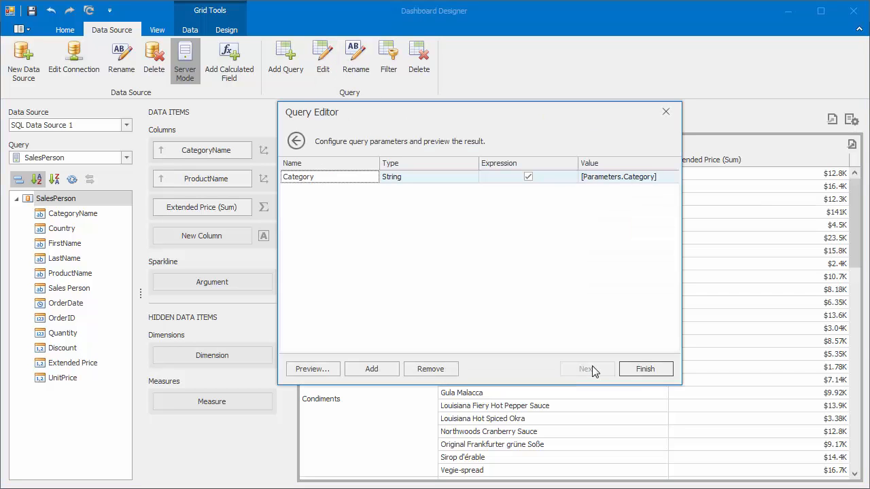
pyautogui.click(428, 369)
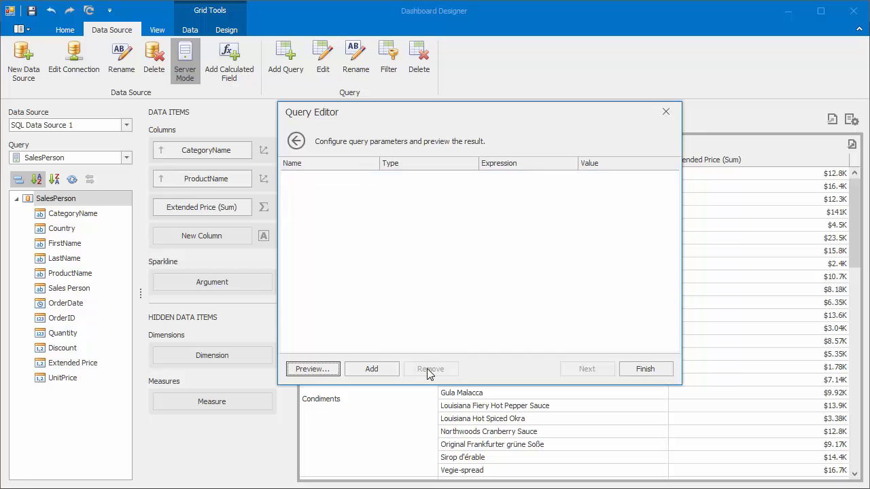
pyautogui.click(660, 374)
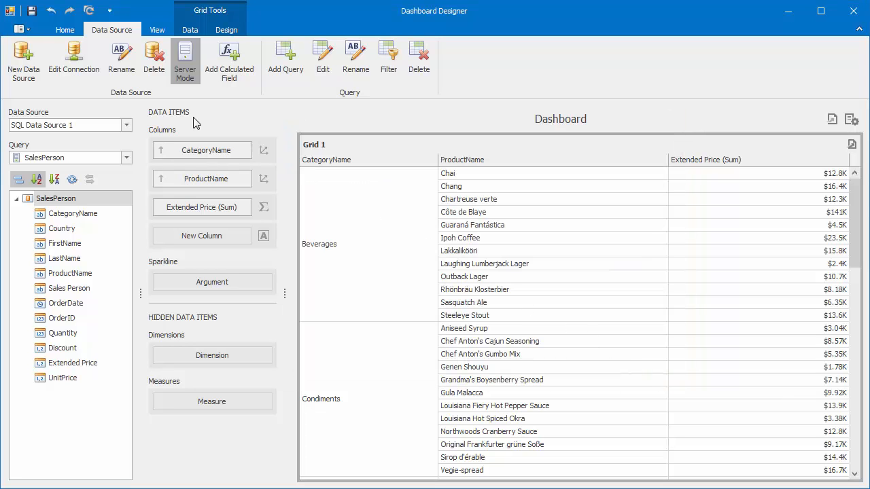
# Step: Remove the Category parameter from the dashboard's parameter list
pyautogui.click(68, 31)
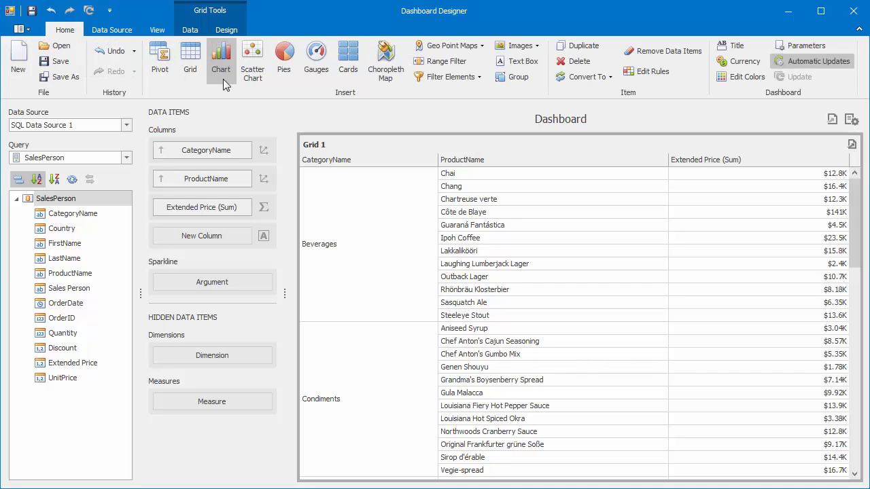
pyautogui.click(792, 47)
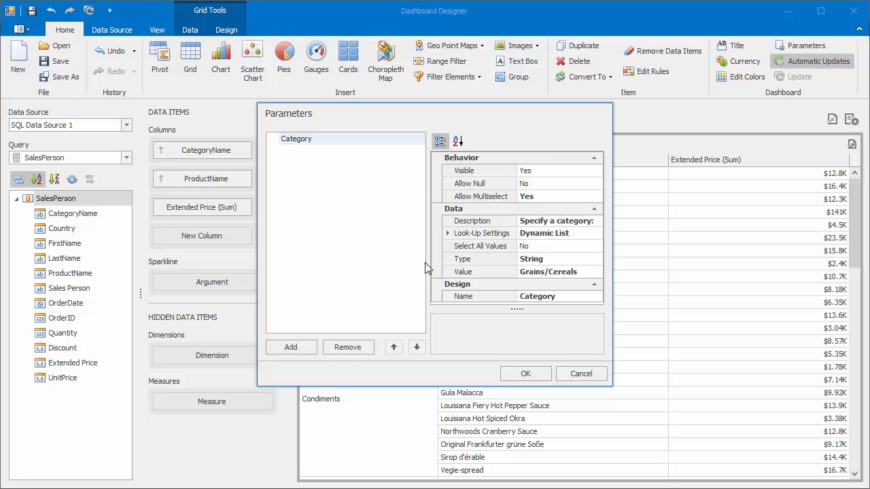
pyautogui.click(356, 346)
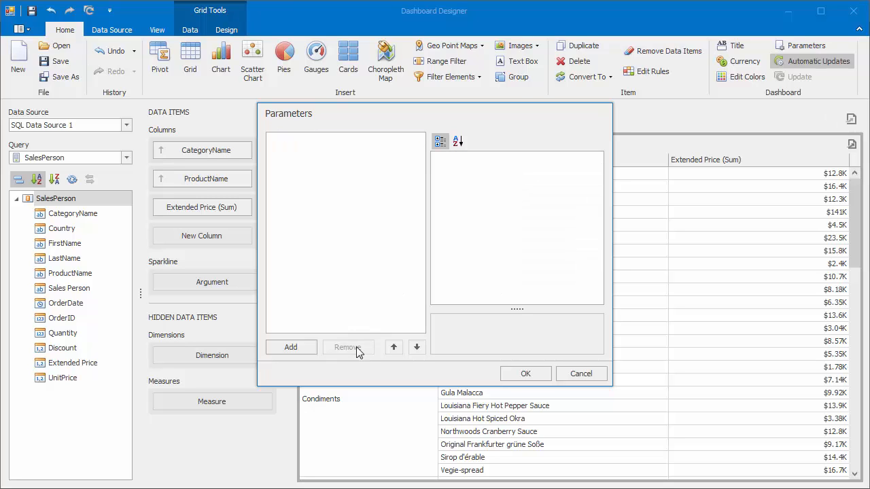
# Step: Add a dashboard parameter named PriceThreshold with the description "Specify a threshold:"
pyautogui.click(312, 347)
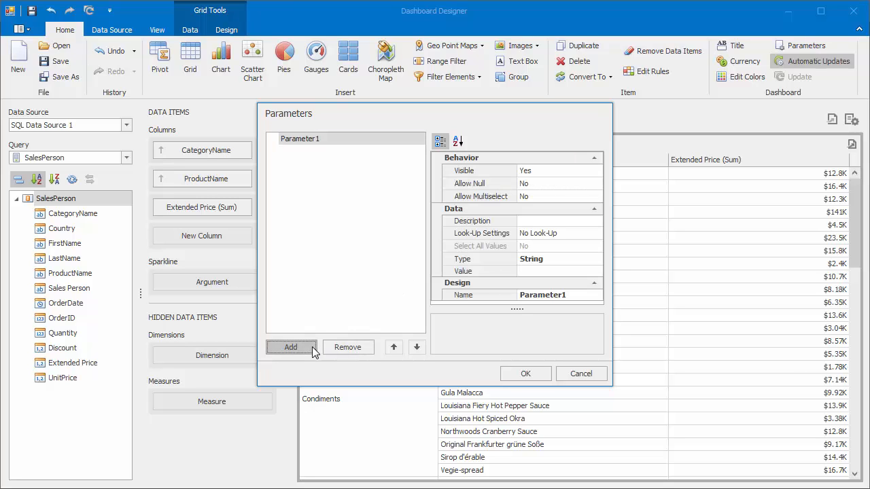
pyautogui.click(577, 294)
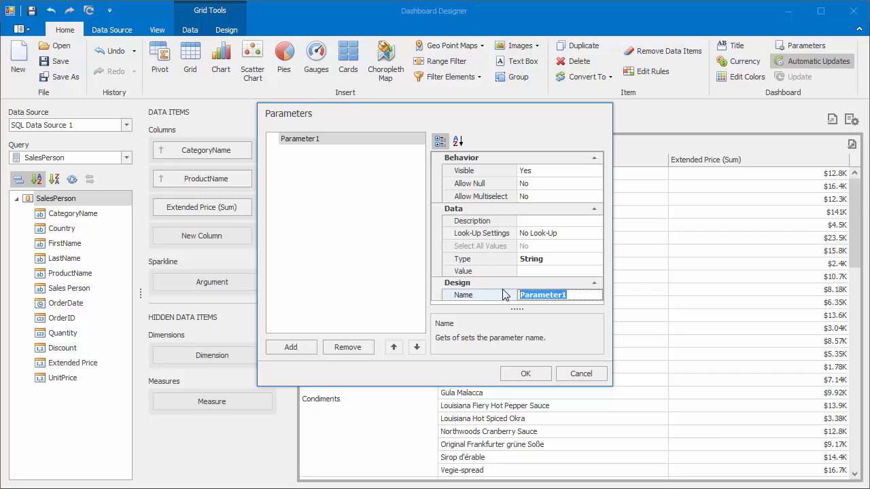
pyautogui.write('PriceThreshold')
pyautogui.click(524, 225)
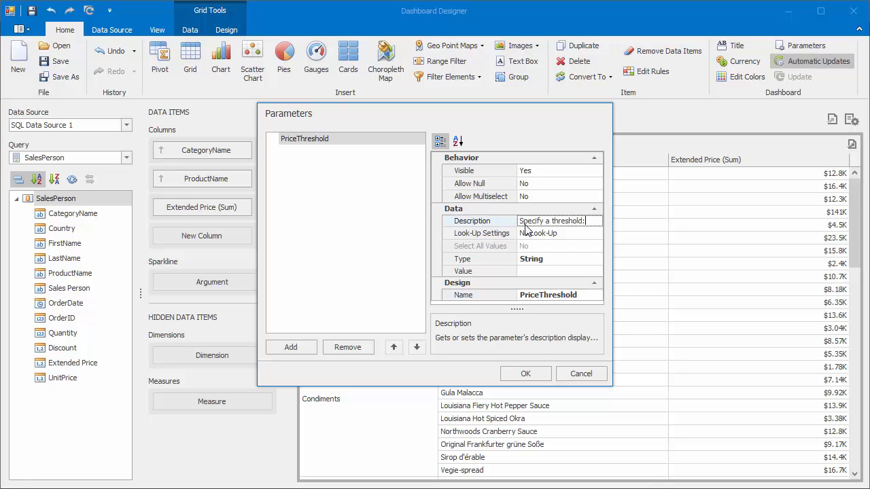
# Step: Set the PriceThreshold parameter's type to Number (decimal) with a default value of 10000 and save the parameters
pyautogui.click(595, 258)
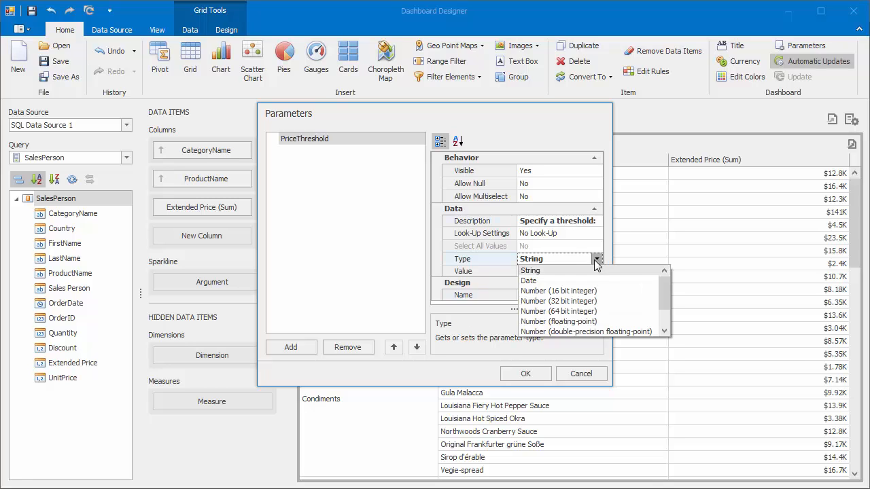
pyautogui.moveTo(657, 286); pyautogui.dragTo(665, 307)
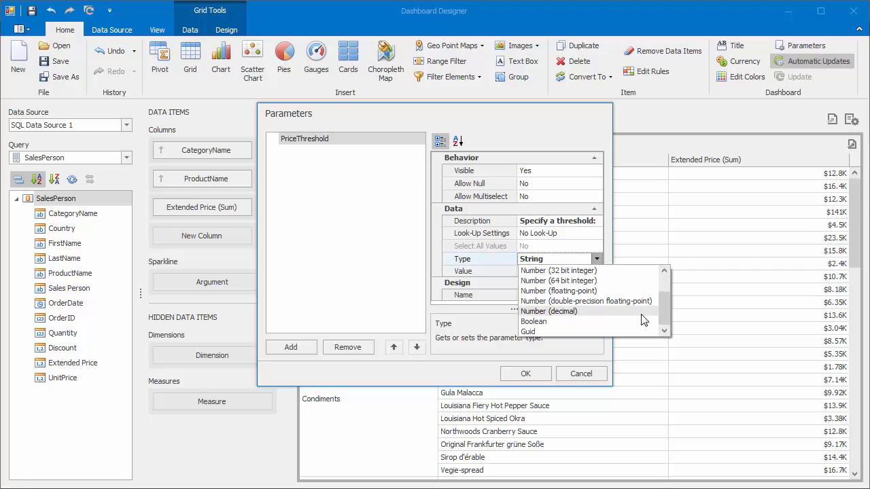
pyautogui.click(604, 316)
pyautogui.click(541, 275)
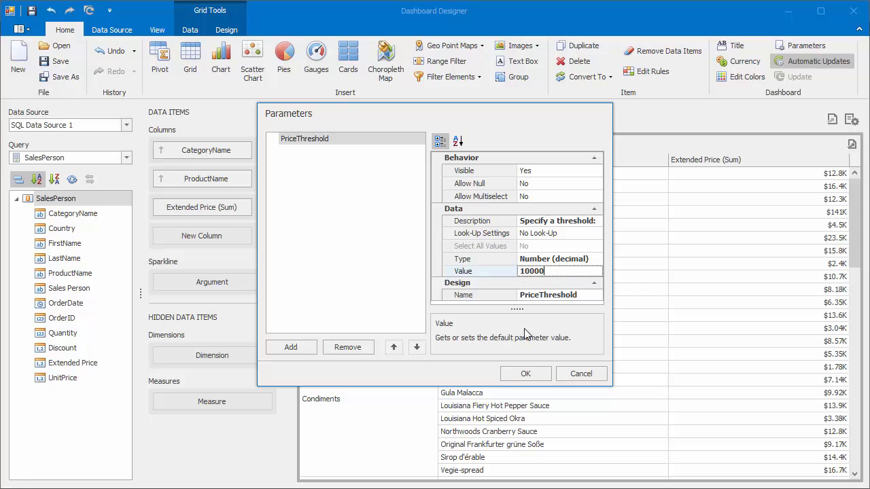
pyautogui.click(525, 373)
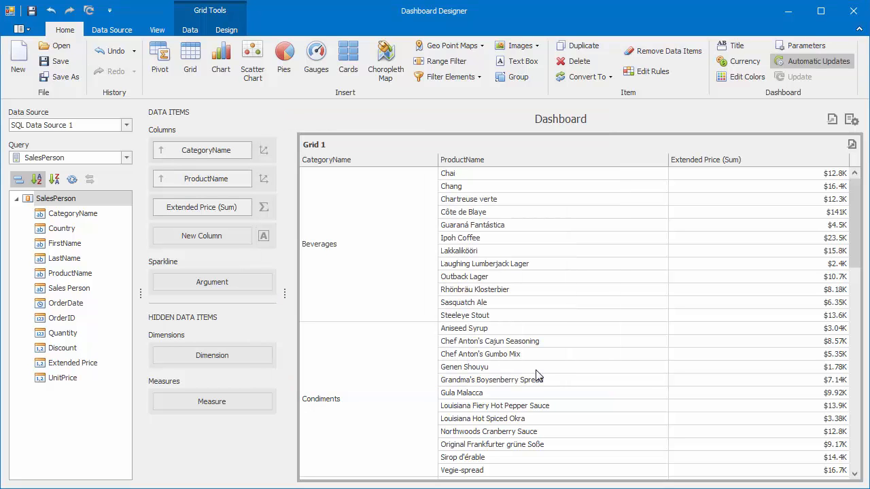
# Step: Start a new calculated field in the SalesPerson query and insert the logical Iif function into its expression
pyautogui.rightClick(109, 204)
pyautogui.click(126, 209)
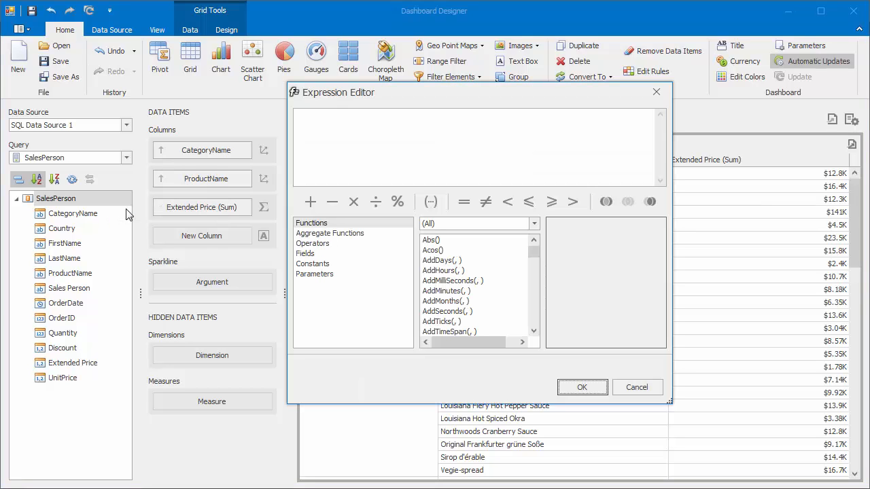
pyautogui.click(482, 225)
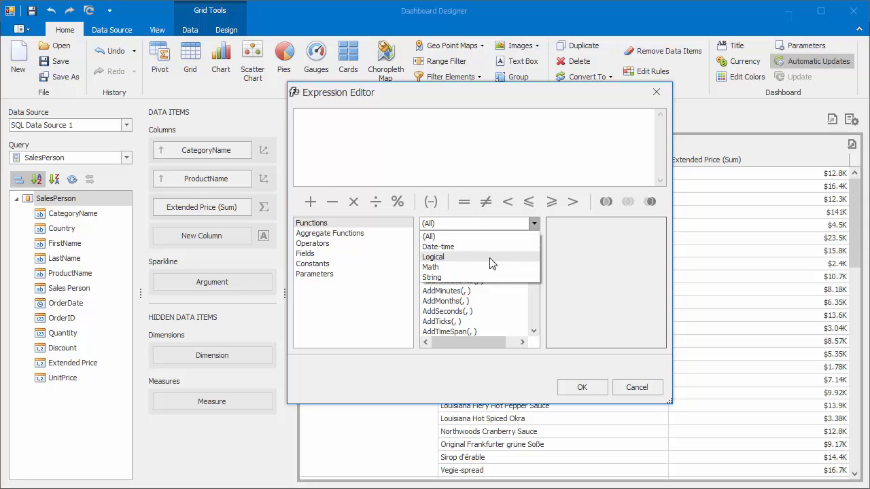
pyautogui.click(487, 257)
pyautogui.click(453, 242)
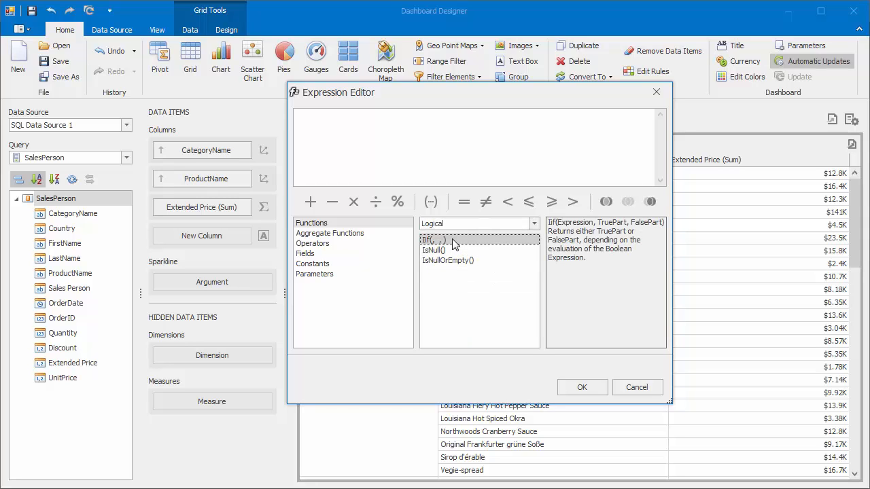
pyautogui.doubleClick(453, 241)
# Step: Fill in the Iif condition as Sum([Extended Price]) > [PriceThreshold]
pyautogui.click(371, 233)
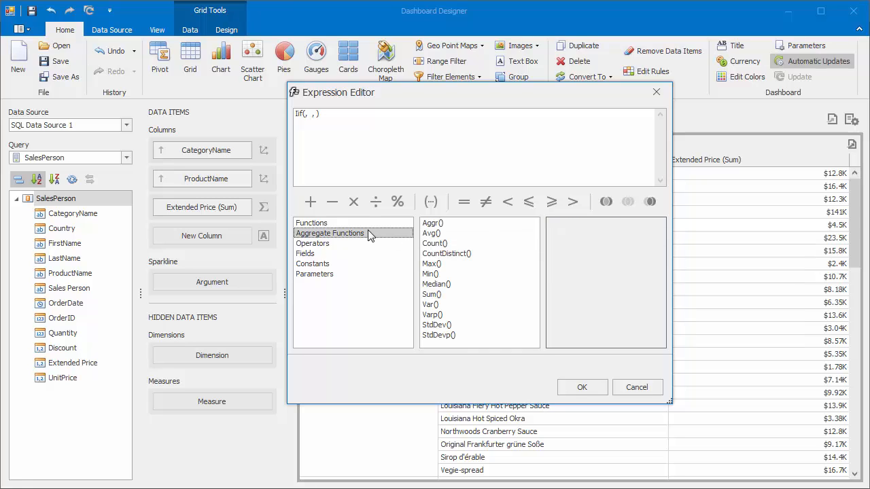
pyautogui.doubleClick(466, 296)
pyautogui.click(357, 252)
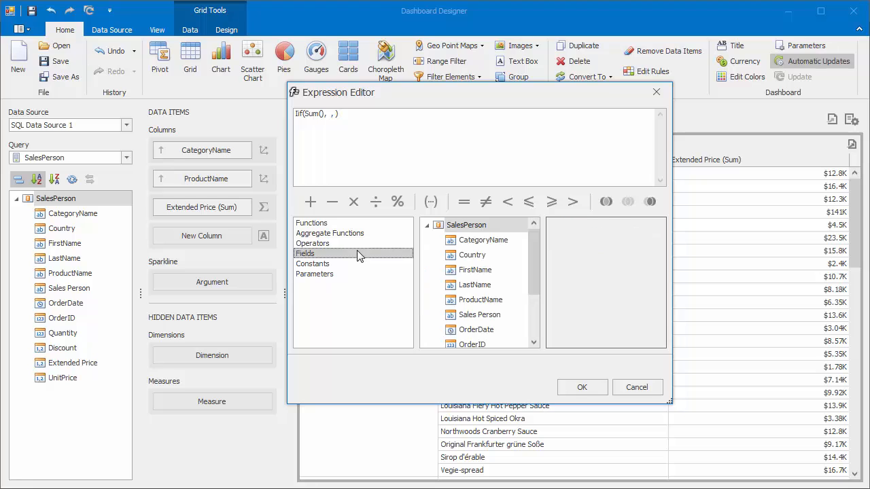
pyautogui.moveTo(533, 266); pyautogui.dragTo(535, 308)
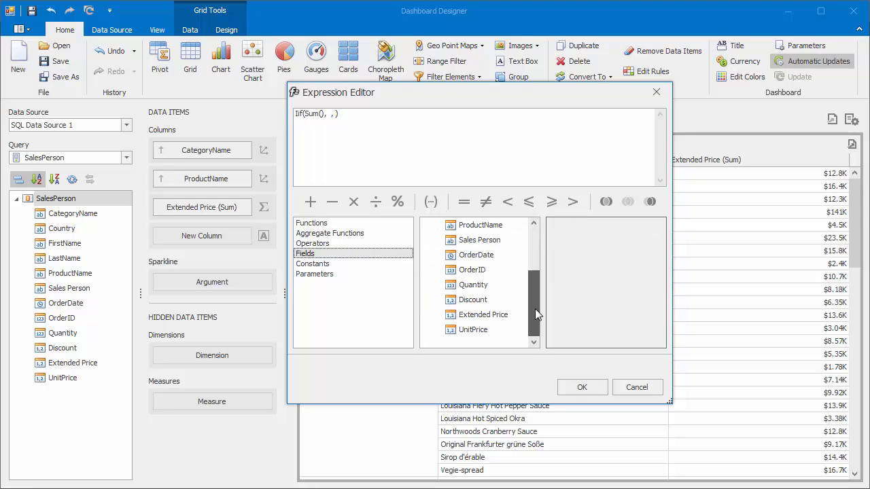
pyautogui.doubleClick(499, 317)
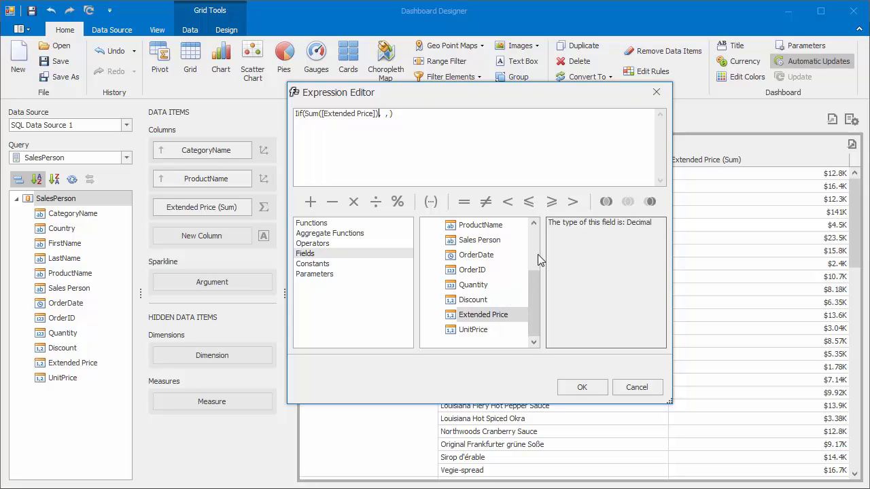
pyautogui.click(573, 202)
pyautogui.click(365, 274)
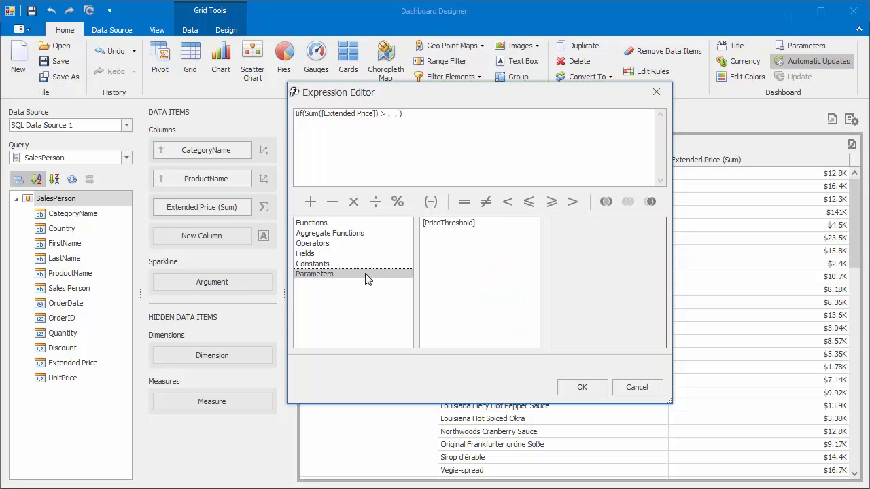
pyautogui.doubleClick(452, 227)
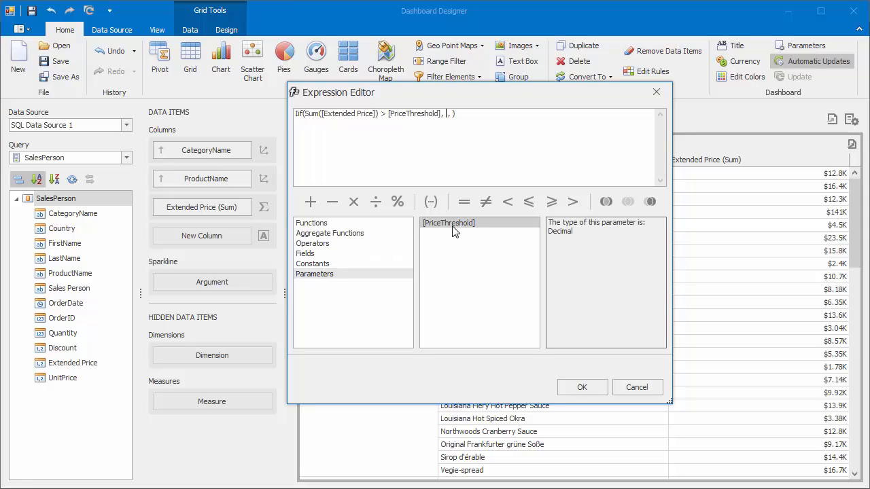
# Step: Complete the Iif expression with True and False as its results and add the calculated field as a new grid column
pyautogui.click(360, 265)
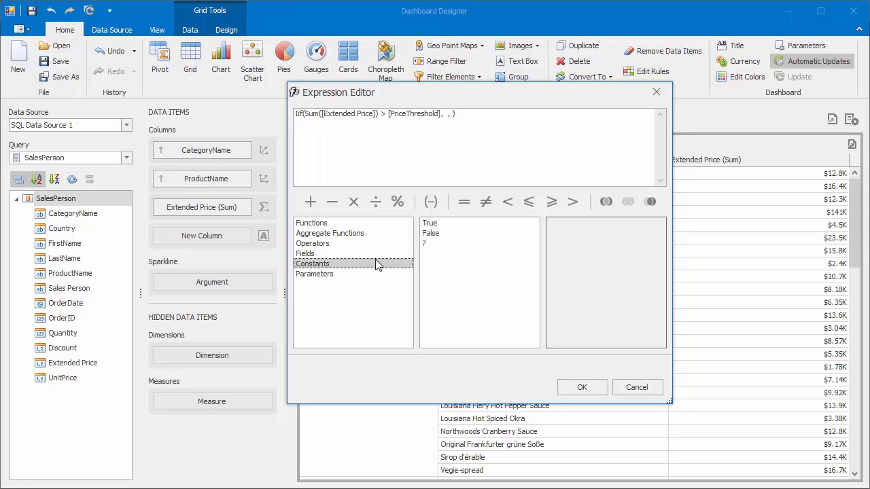
pyautogui.doubleClick(443, 225)
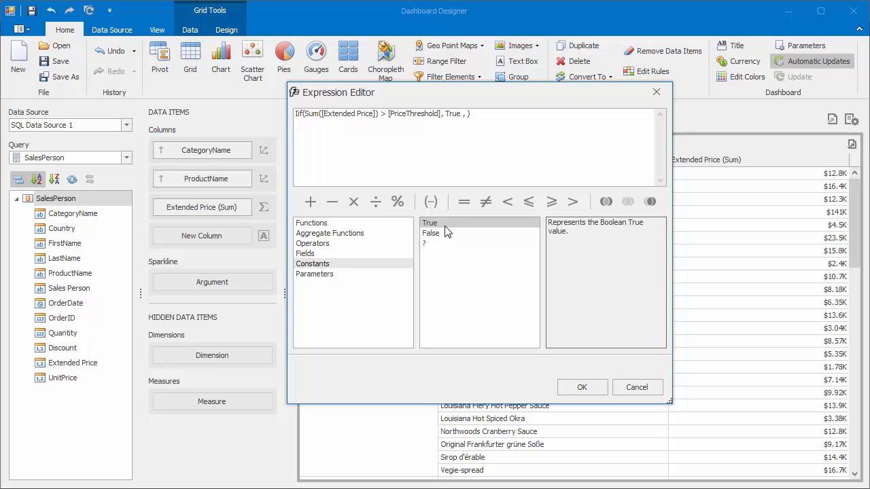
pyautogui.write(',')
pyautogui.click(447, 233)
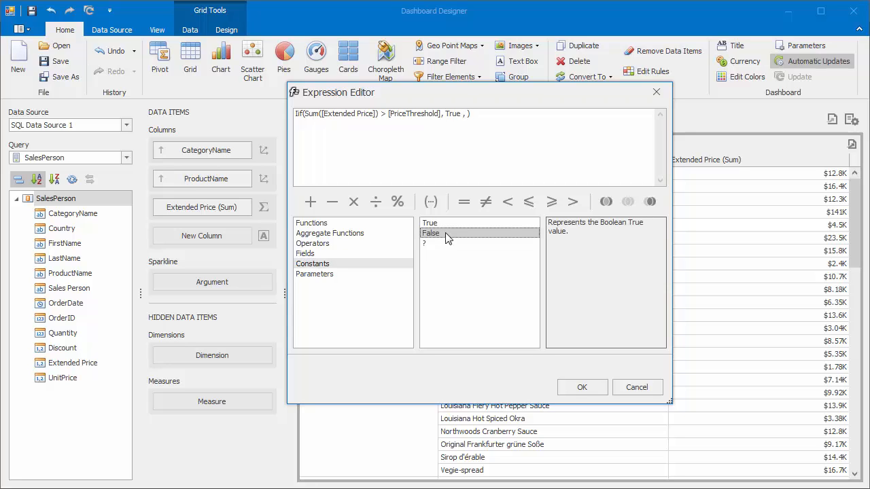
pyautogui.doubleClick(447, 235)
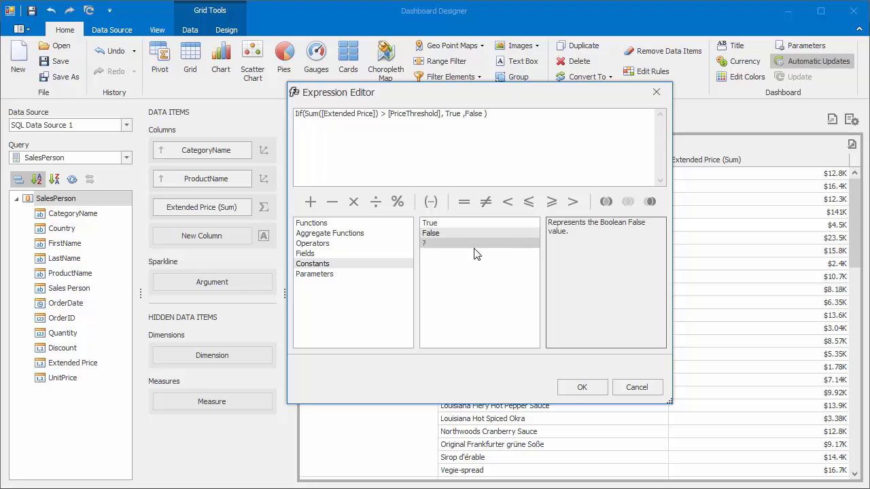
pyautogui.click(591, 387)
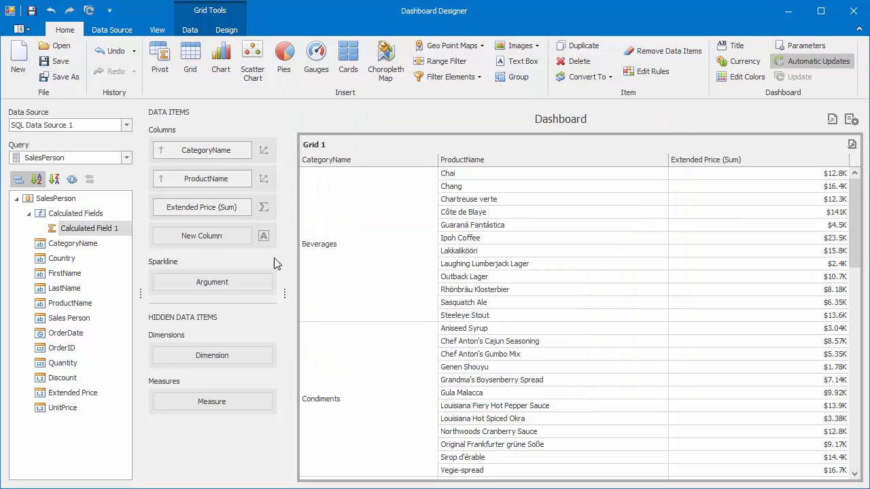
pyautogui.moveTo(114, 229); pyautogui.dragTo(198, 237)
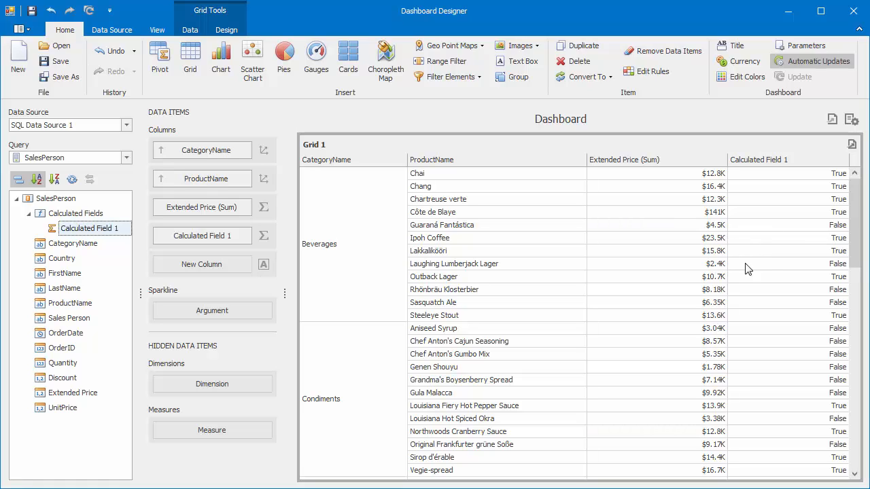
# Step: Set the dashboard's threshold parameter to 15000 and submit it
pyautogui.click(851, 119)
pyautogui.click(550, 199)
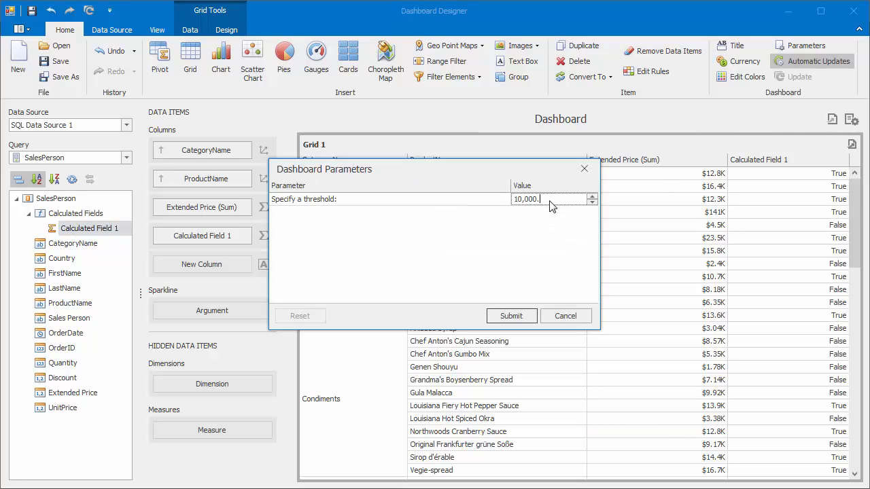
pyautogui.write('15000')
pyautogui.click(524, 316)
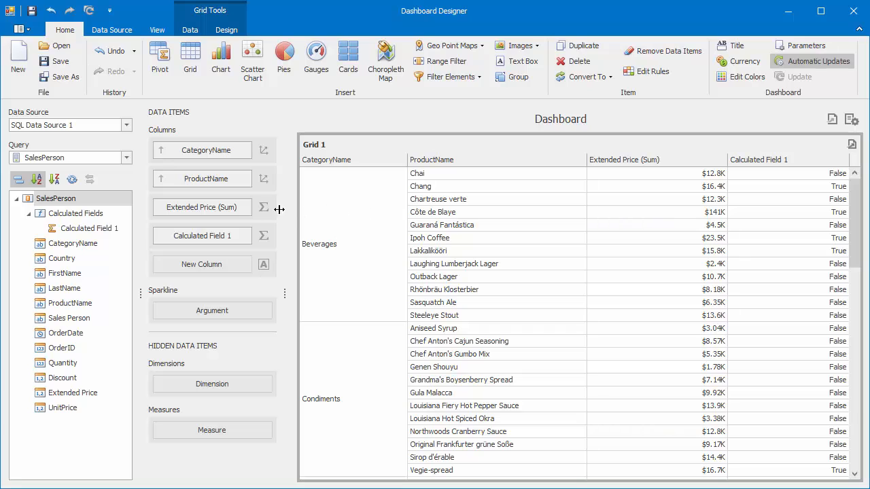
# Step: Add an expression format rule that shades Extended Price (Sum) light green where it is greater than the PriceThreshold parameter
pyautogui.click(247, 210)
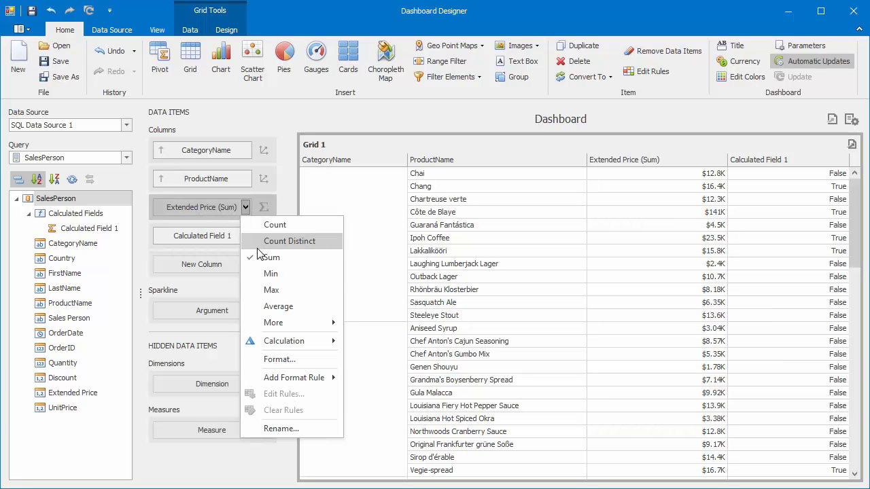
pyautogui.moveTo(316, 382)
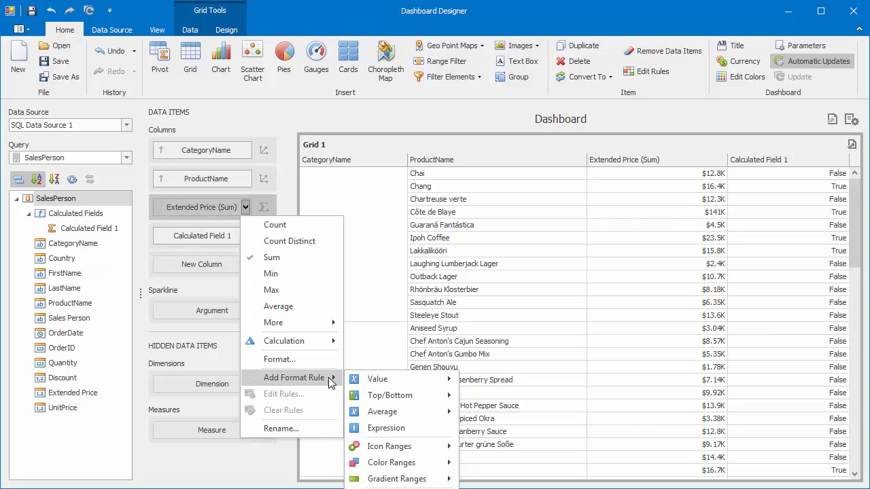
pyautogui.click(428, 430)
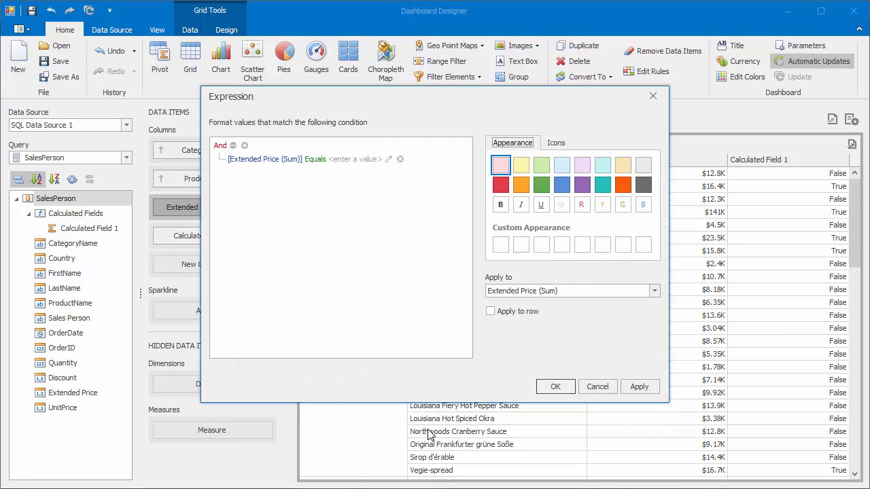
pyautogui.click(315, 159)
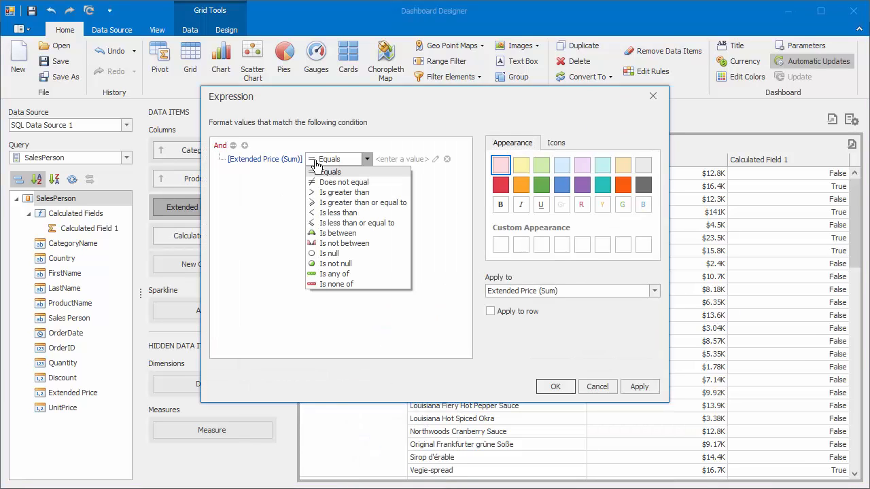
pyautogui.click(388, 194)
pyautogui.click(419, 160)
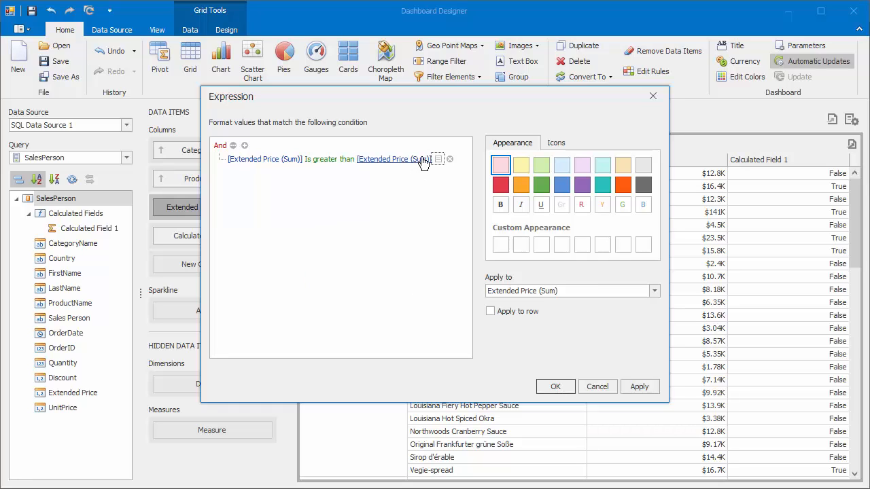
pyautogui.click(440, 160)
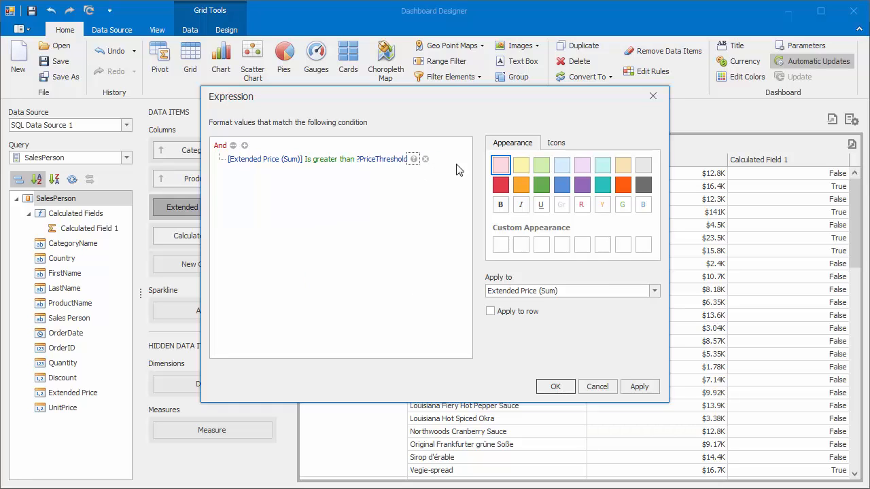
pyautogui.click(541, 164)
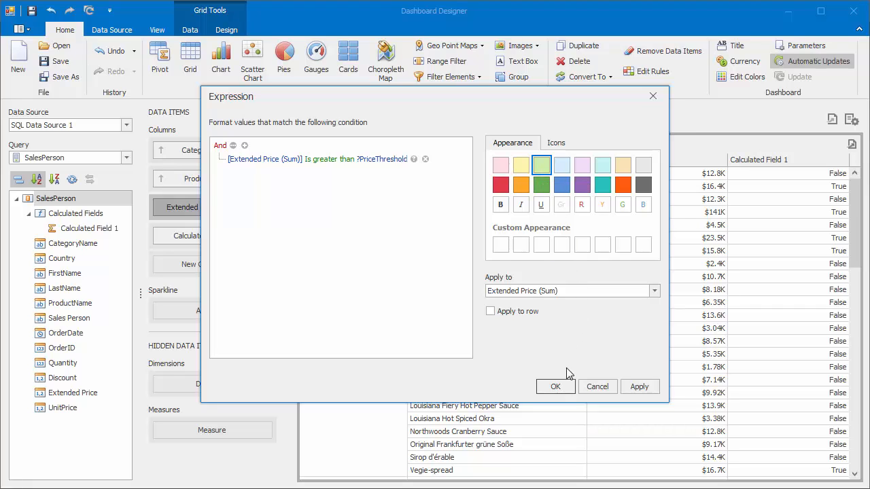
pyautogui.click(561, 384)
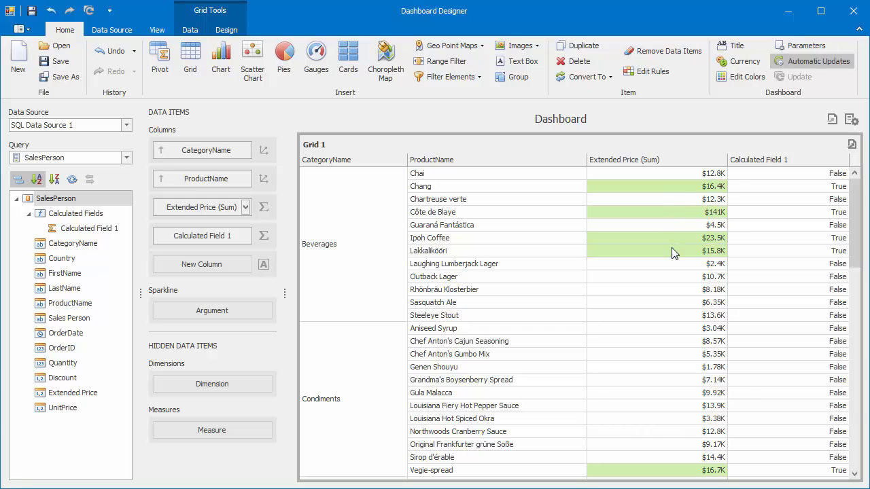
# Step: Set the dashboard's threshold parameter to 20000 and submit it
pyautogui.click(850, 120)
pyautogui.click(551, 201)
pyautogui.write('150000.')
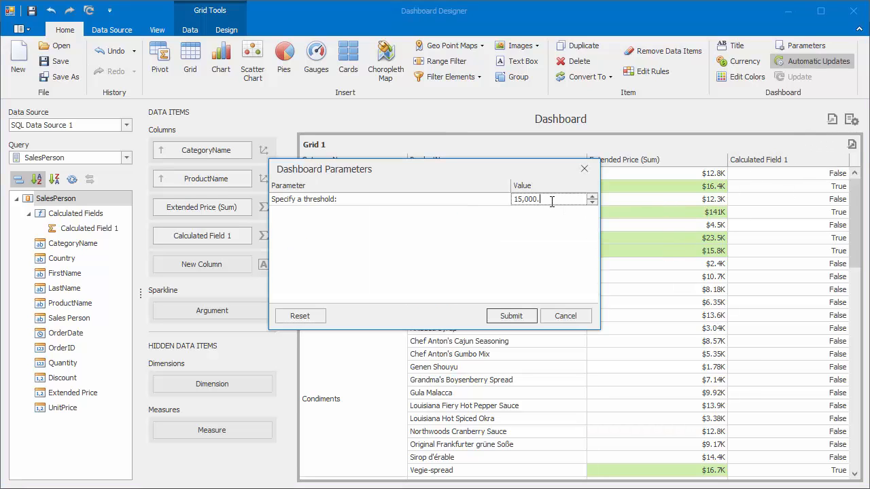
pyautogui.moveTo(551, 201); pyautogui.dragTo(460, 198)
pyautogui.write('20000')
pyautogui.click(523, 314)
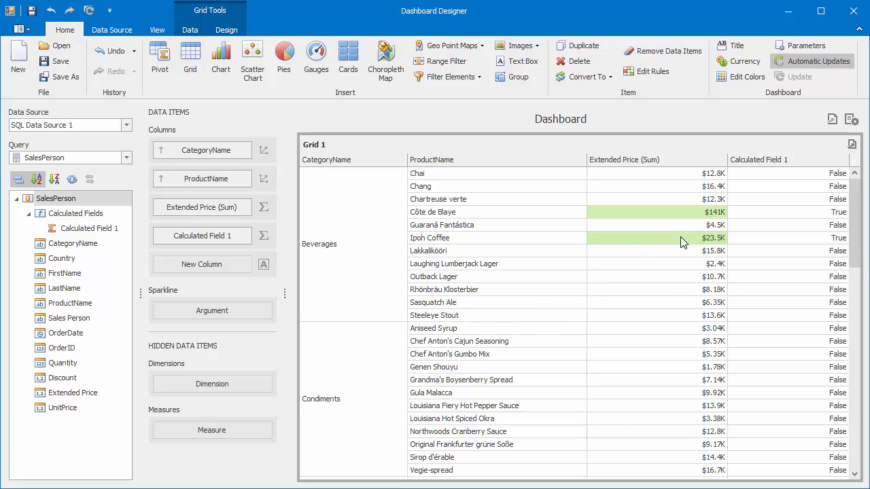
# Step: Examine the grid's product rows through the Seafood category for the format rule highlighting and calculated field values
pyautogui.click(676, 276)
pyautogui.scroll(-1, 676, 284)
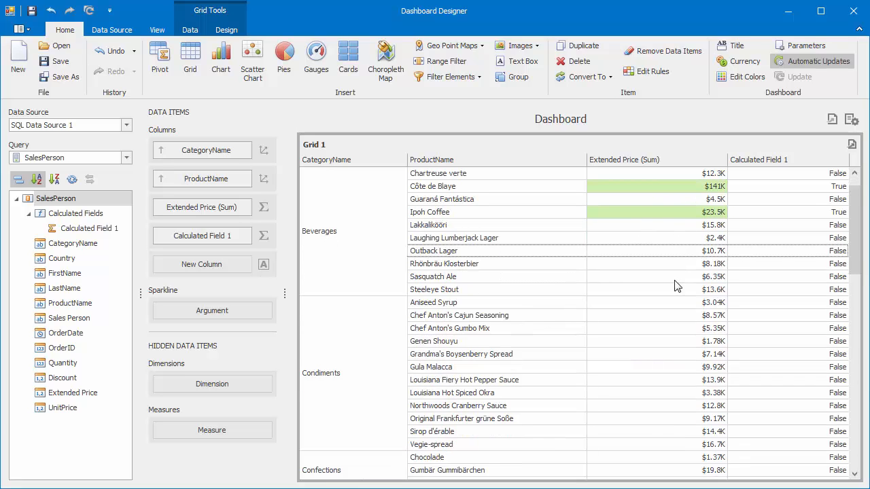
pyautogui.scroll(-7, 675, 285)
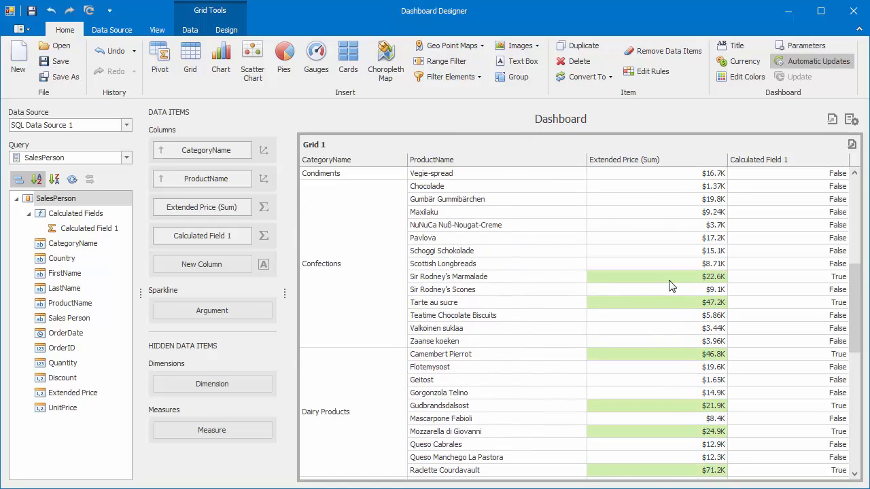
pyautogui.scroll(-8, 668, 285)
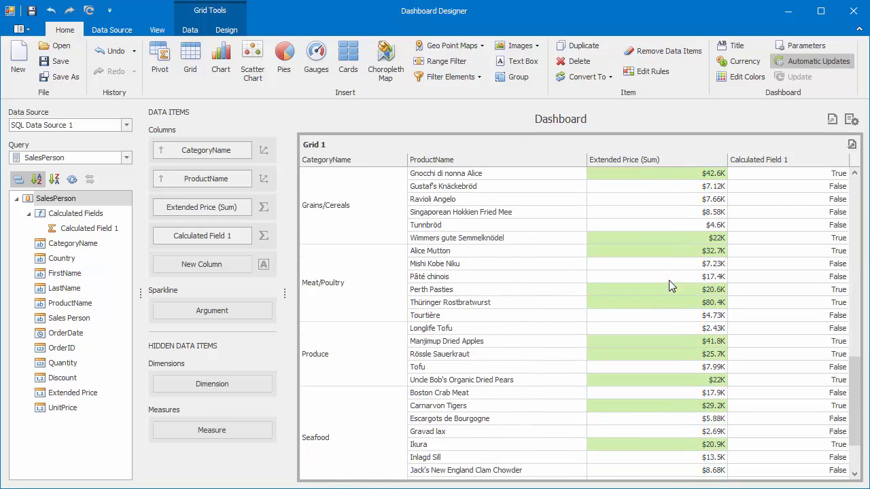
pyautogui.scroll(-2, 669, 280)
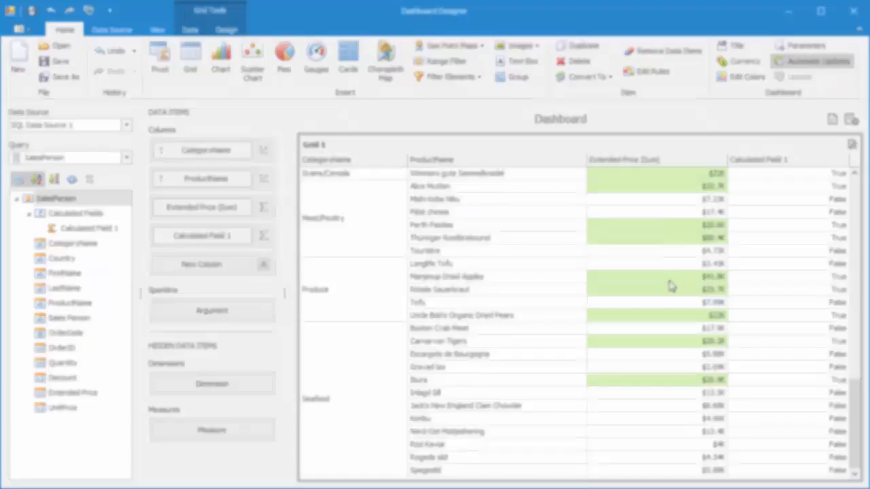